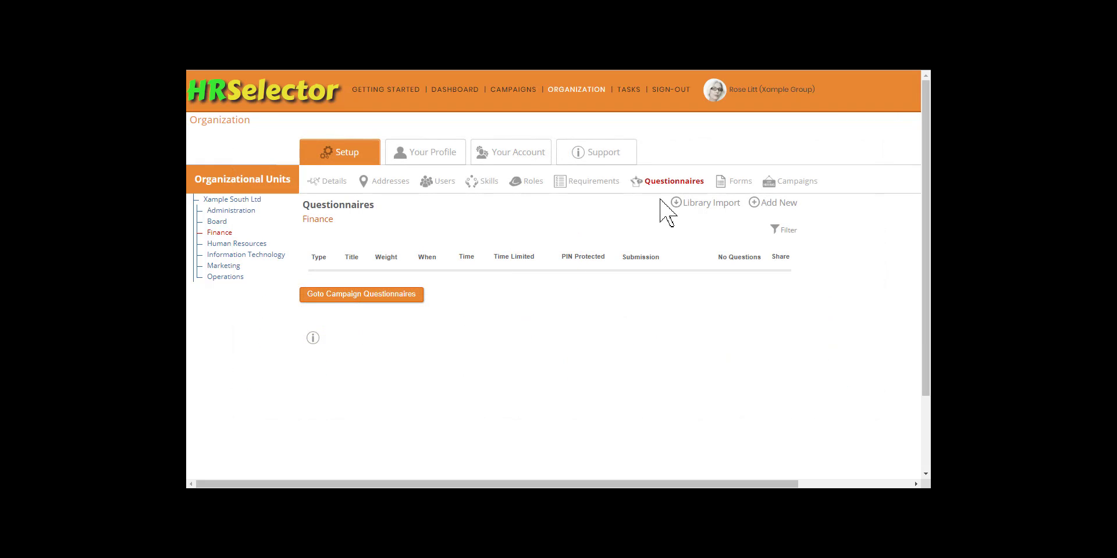
Open the library import list for Xample South Ltd and preview the Excel - Self-Assessment questionnaire through its last question.
{"action": "left_click", "coordinate": [254, 198]}
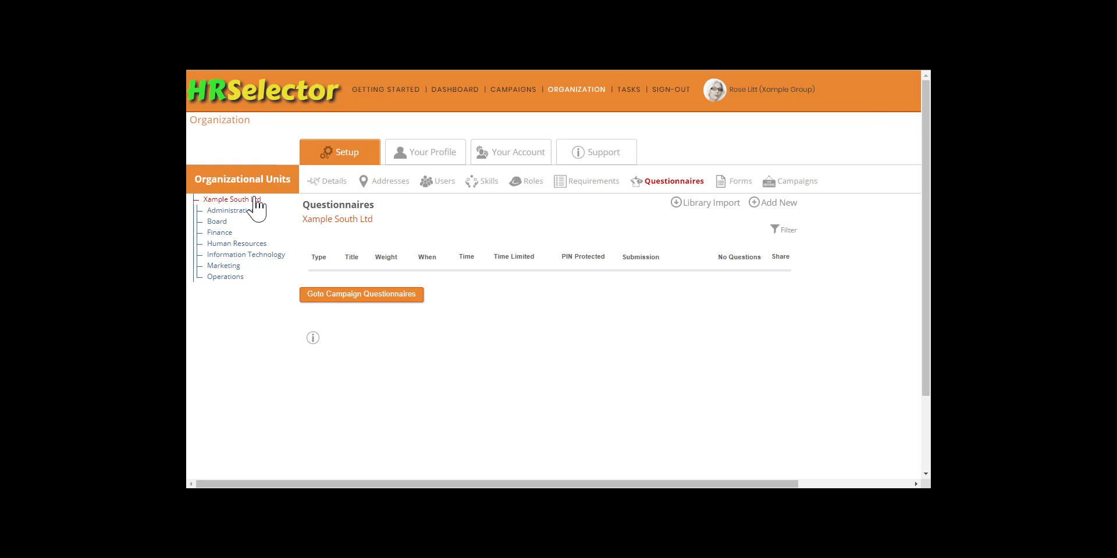
{"action": "left_click", "coordinate": [694, 204]}
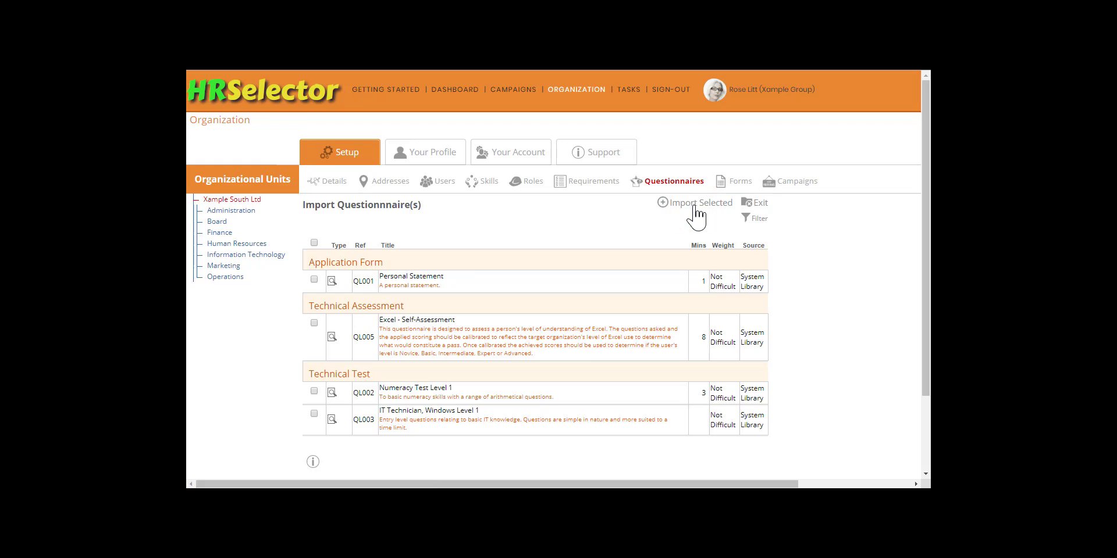
{"action": "left_click", "coordinate": [331, 336]}
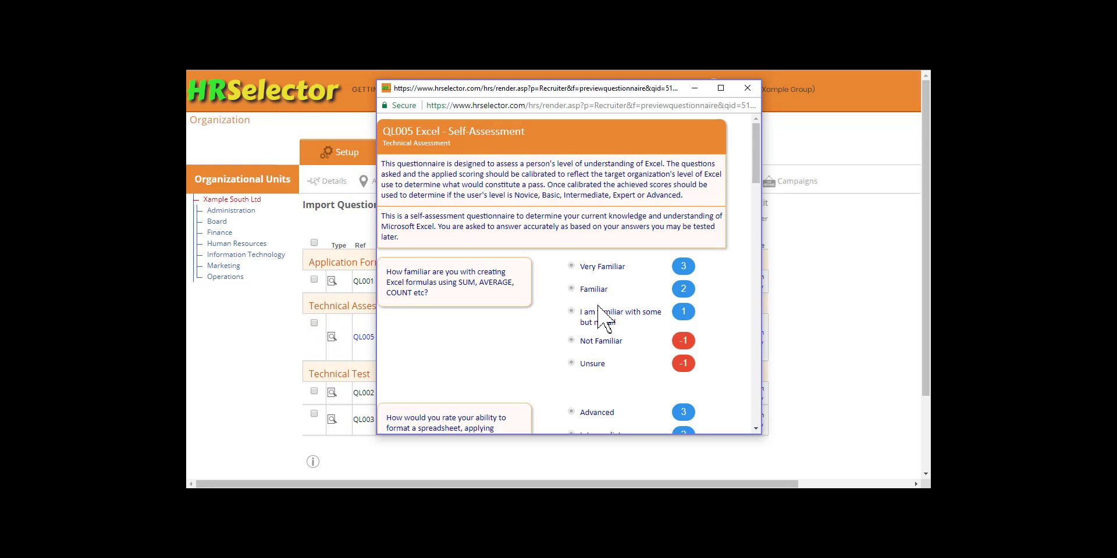
{"action": "scroll", "coordinate": [605, 319], "scroll_direction": "down", "scroll_amount": 3}
{"action": "scroll", "coordinate": [605, 319], "scroll_direction": "down", "scroll_amount": 15}
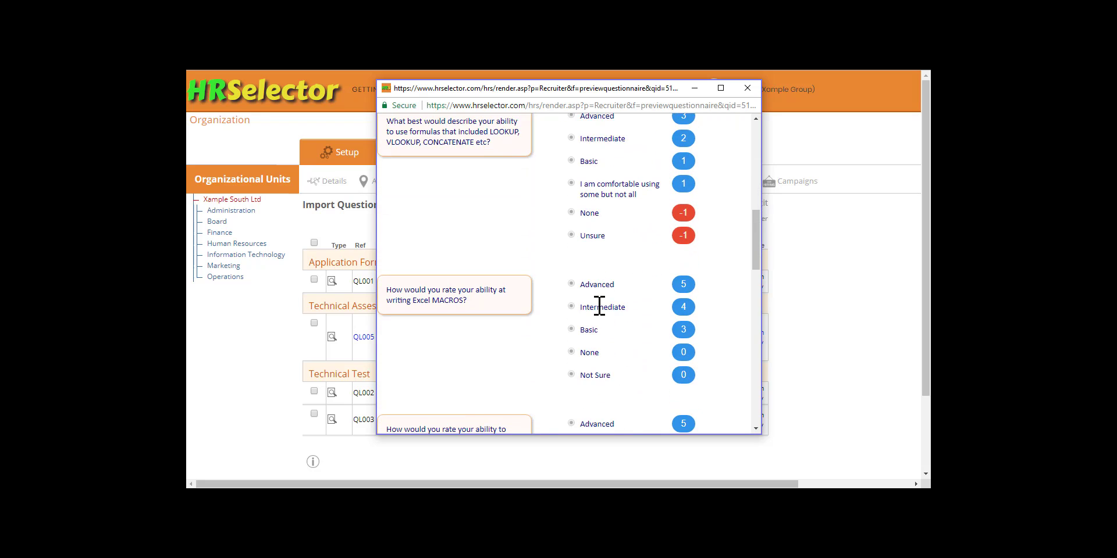
{"action": "scroll", "coordinate": [599, 305], "scroll_direction": "down", "scroll_amount": 10}
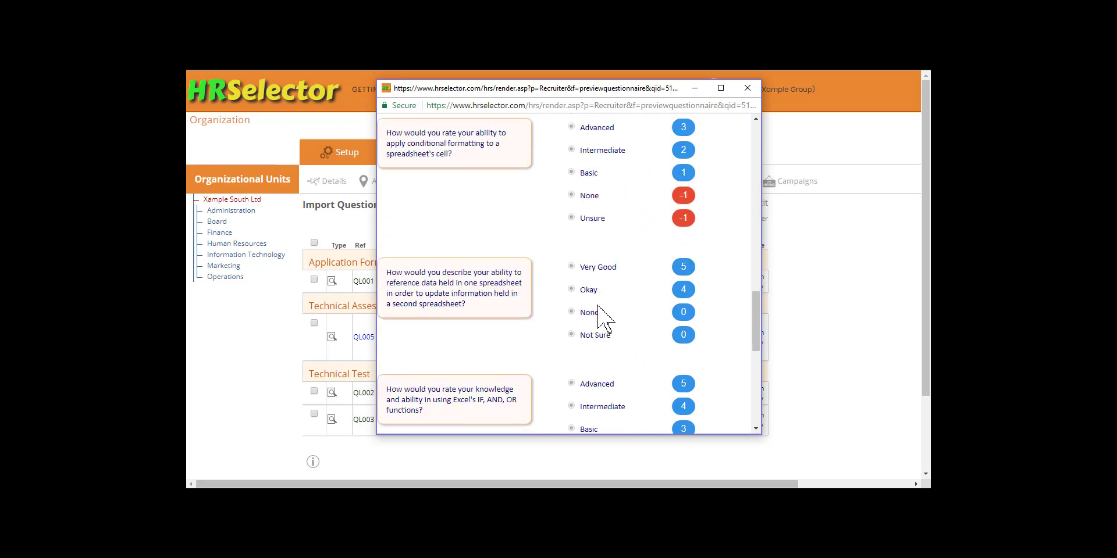
{"action": "scroll", "coordinate": [602, 314], "scroll_direction": "down", "scroll_amount": 5}
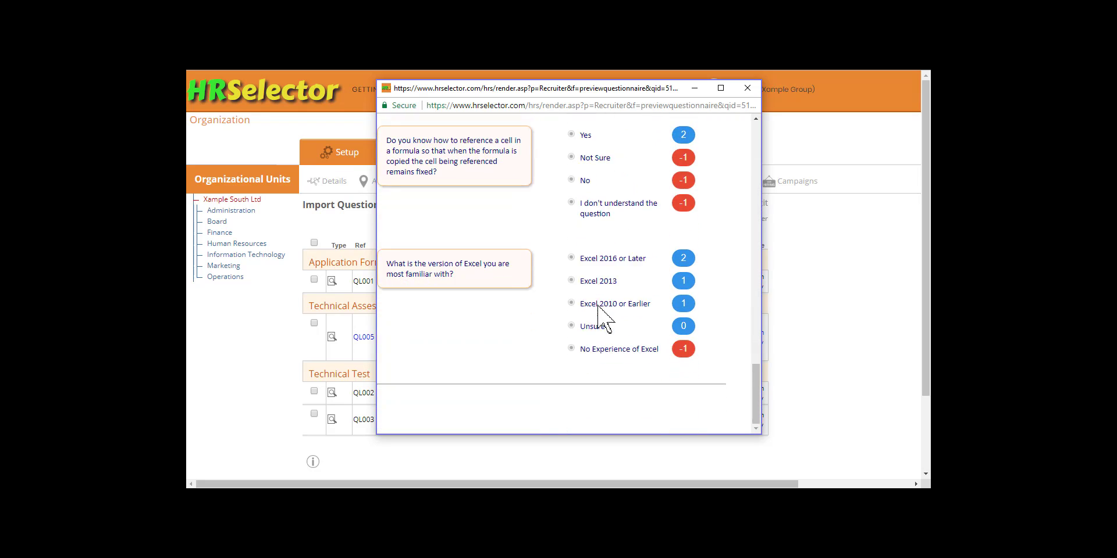
{"action": "left_click", "coordinate": [747, 89]}
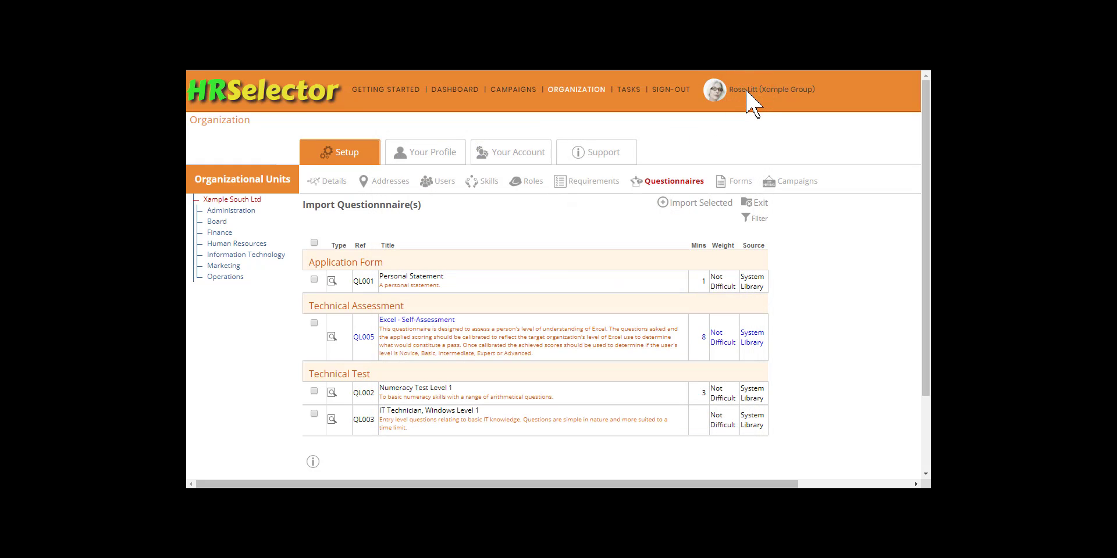
Import the Excel - Self-Assessment questionnaire from the library and return to Xample South Ltd's questionnaires.
{"action": "left_click", "coordinate": [314, 323]}
{"action": "left_click", "coordinate": [697, 203]}
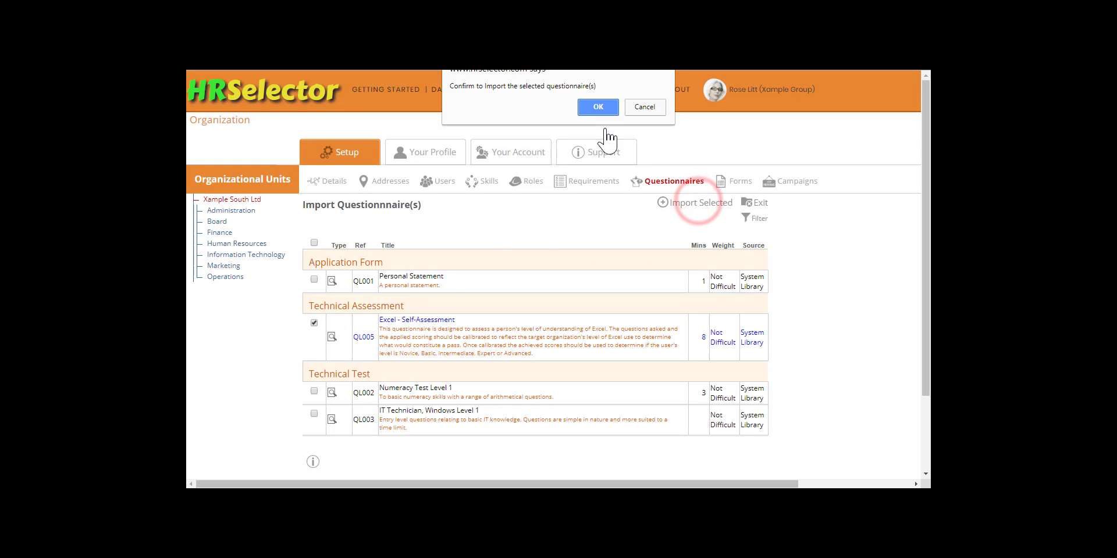
{"action": "left_click", "coordinate": [589, 108]}
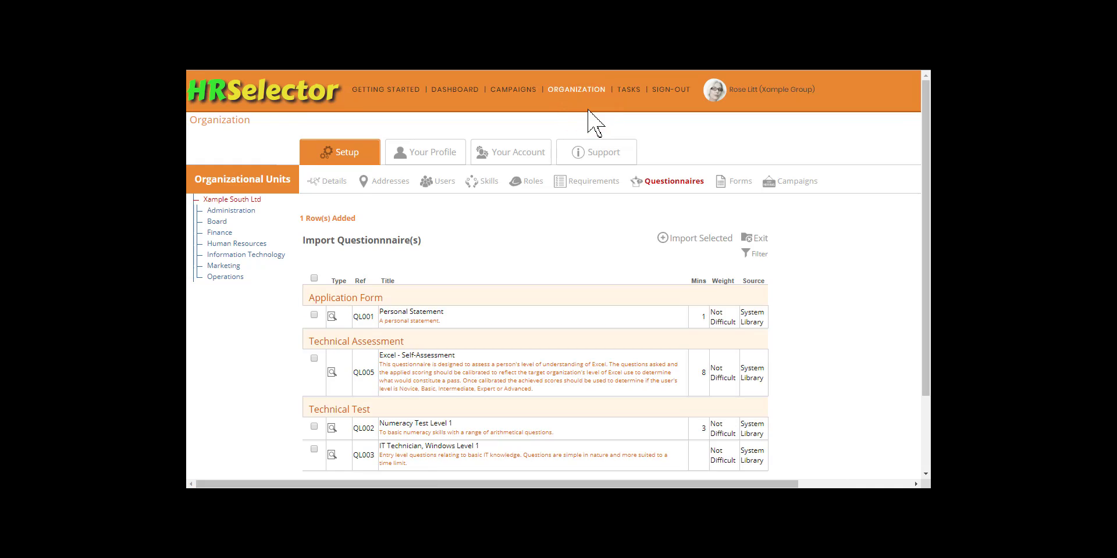
{"action": "left_click", "coordinate": [754, 239]}
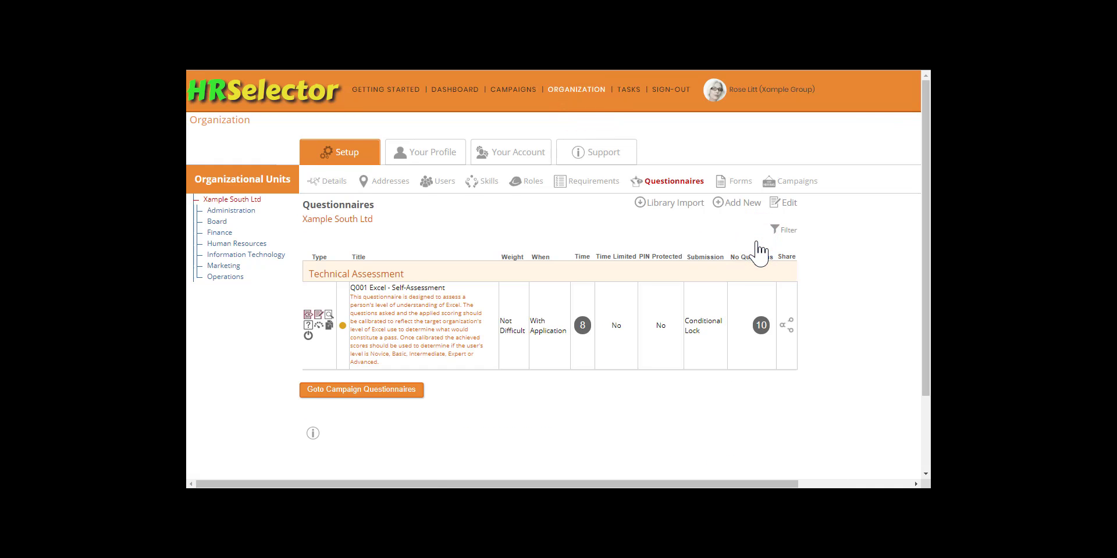
Review all questions of the Q001 Excel - Self-Assessment questionnaire together with their answers and scores.
{"action": "left_click", "coordinate": [307, 329]}
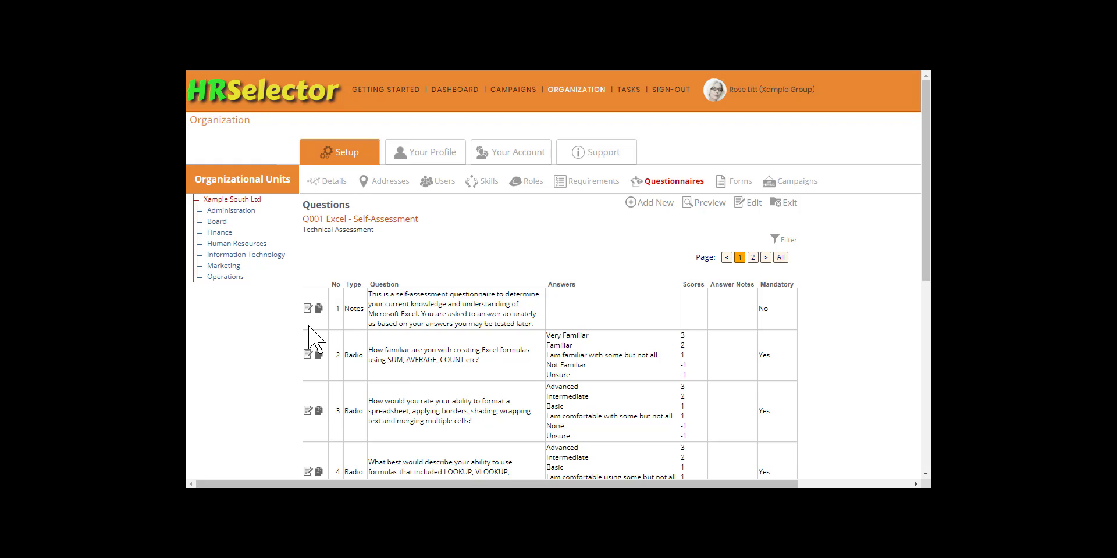
{"action": "left_click", "coordinate": [781, 257]}
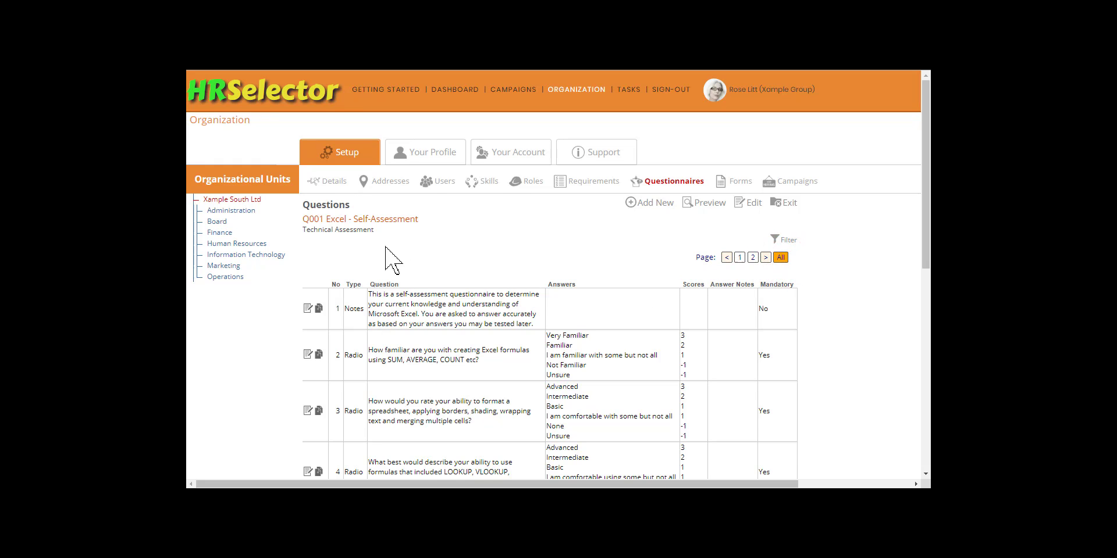
{"action": "scroll", "coordinate": [392, 262], "scroll_direction": "down", "scroll_amount": 3}
{"action": "scroll", "coordinate": [391, 261], "scroll_direction": "down", "scroll_amount": 5}
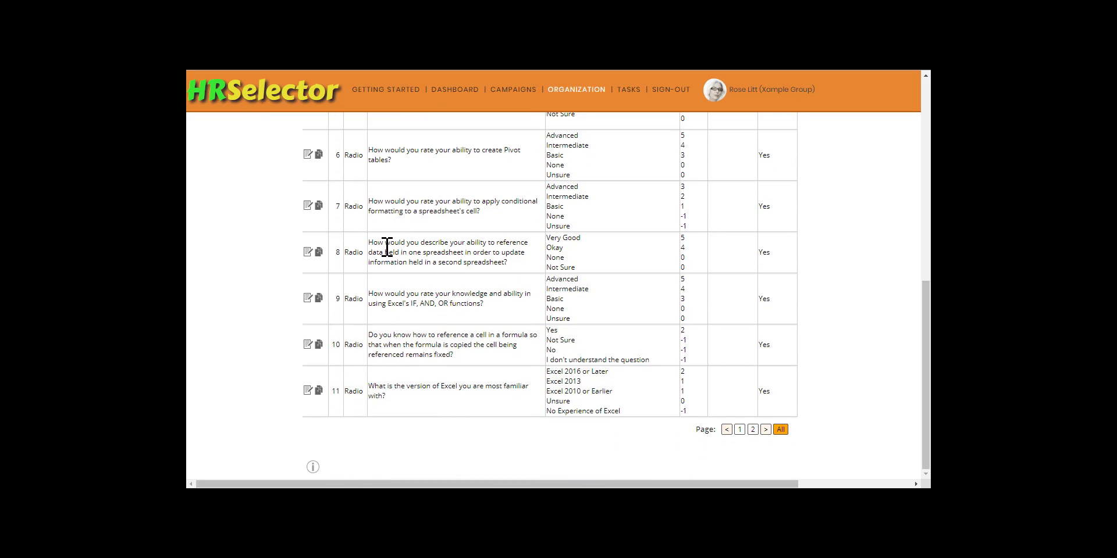
{"action": "scroll", "coordinate": [387, 246], "scroll_direction": "up", "scroll_amount": 1}
{"action": "scroll", "coordinate": [387, 246], "scroll_direction": "up", "scroll_amount": 1}
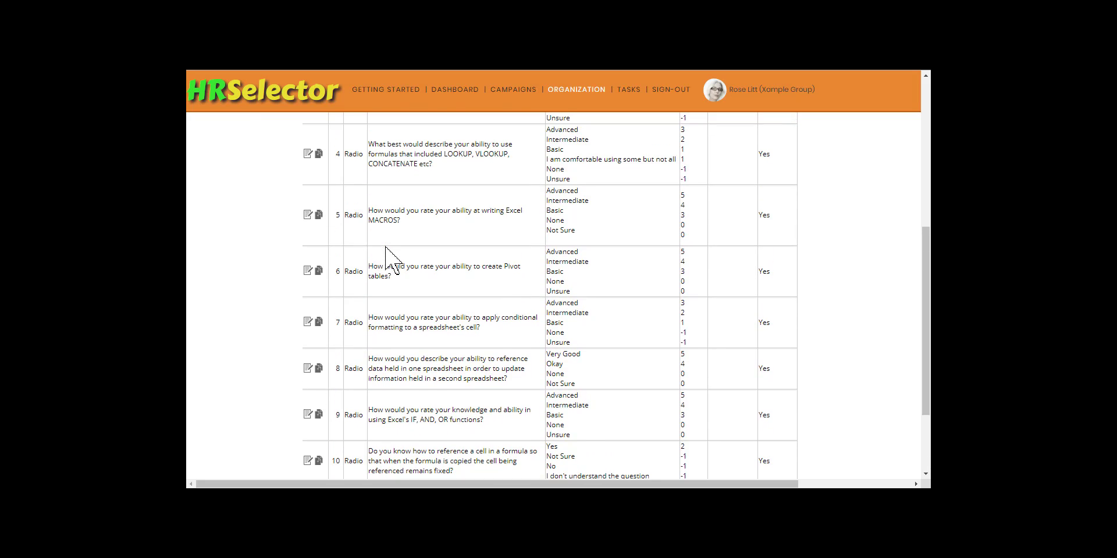
Edit question 7 about conditional formatting, select Radio as its type and save the question.
{"action": "left_click", "coordinate": [307, 322]}
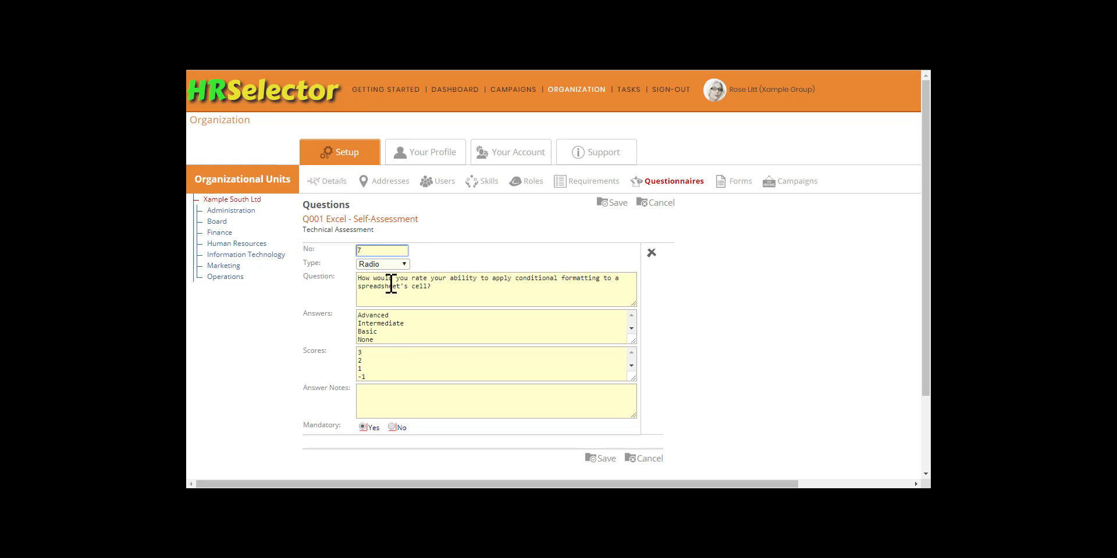
{"action": "left_click", "coordinate": [404, 265]}
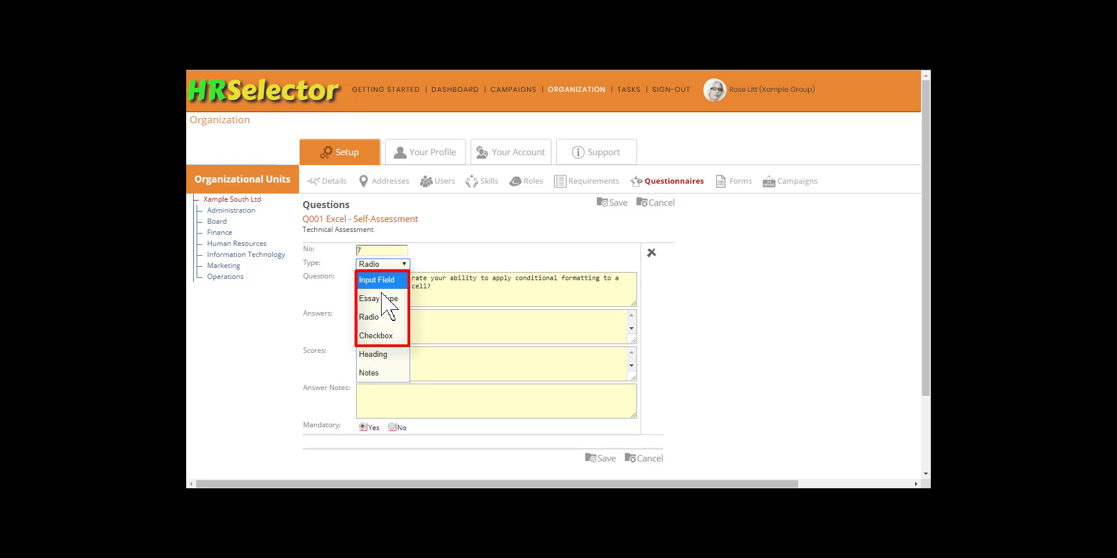
{"action": "left_click", "coordinate": [384, 317]}
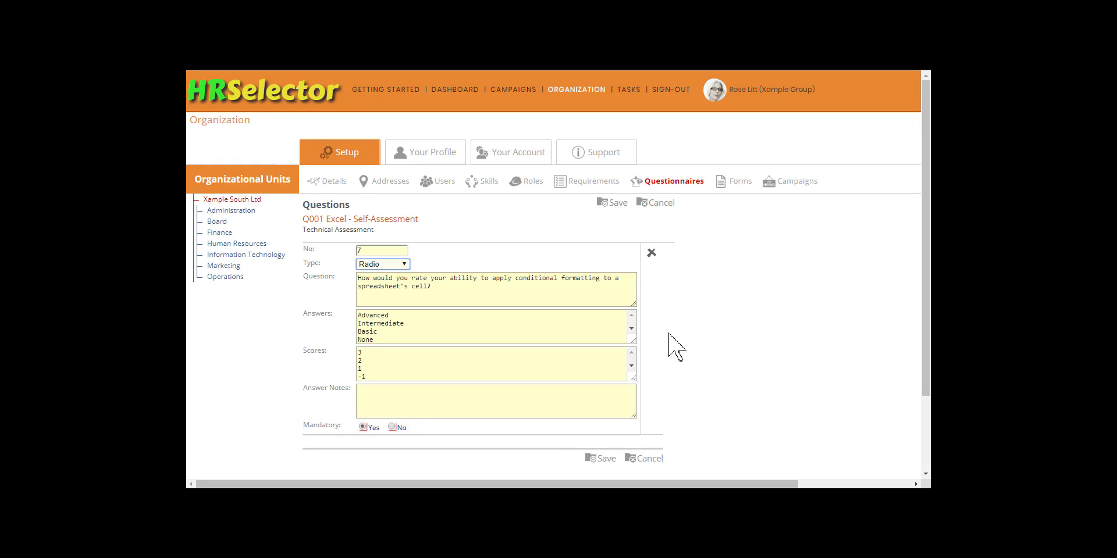
{"action": "left_click", "coordinate": [612, 203]}
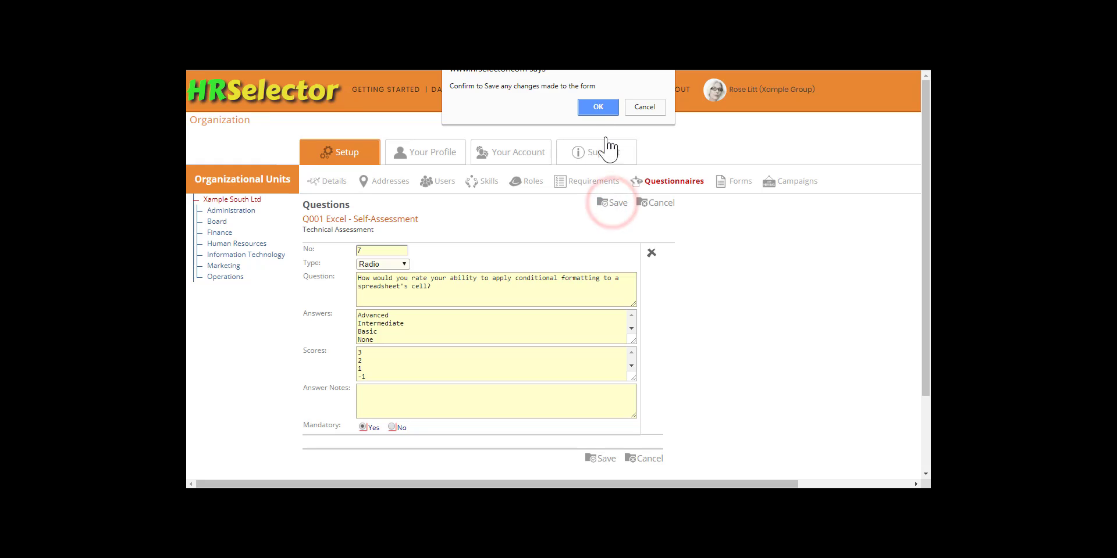
{"action": "left_click", "coordinate": [594, 107]}
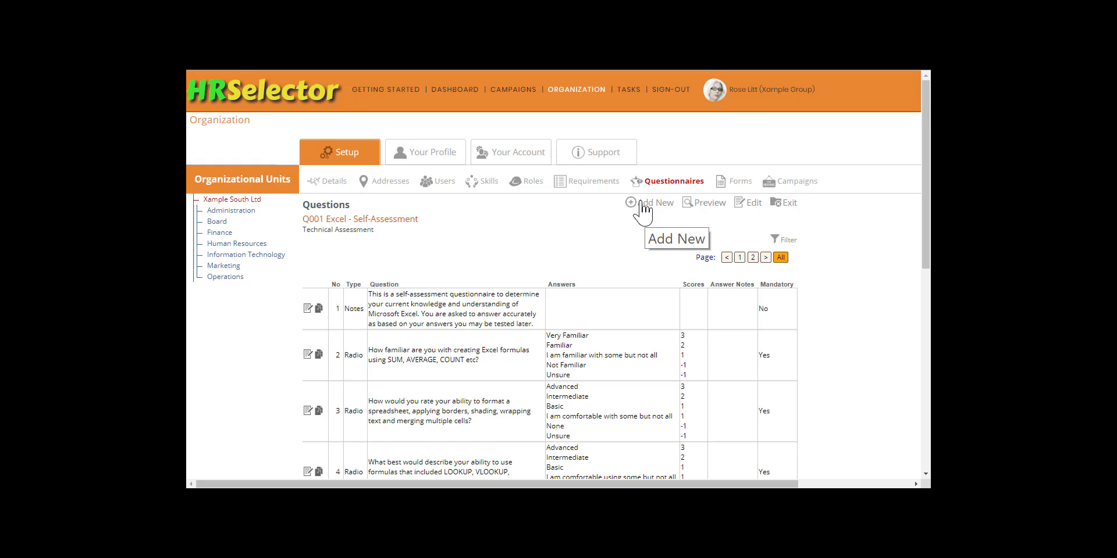
Open all questions for editing together, save the form and return to the questionnaire list.
{"action": "left_click", "coordinate": [755, 203]}
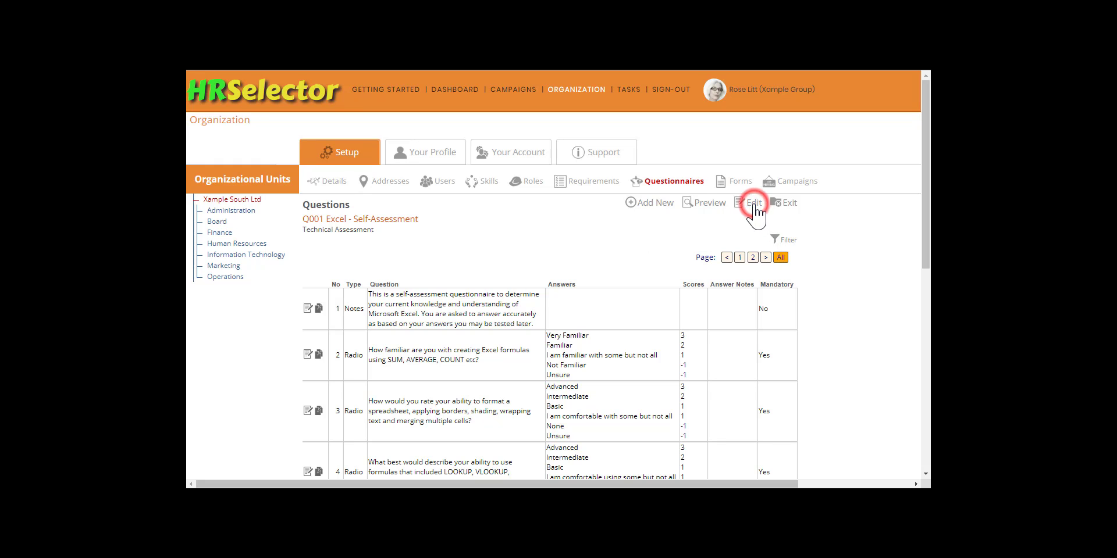
{"action": "scroll", "coordinate": [748, 221], "scroll_direction": "down", "scroll_amount": 3}
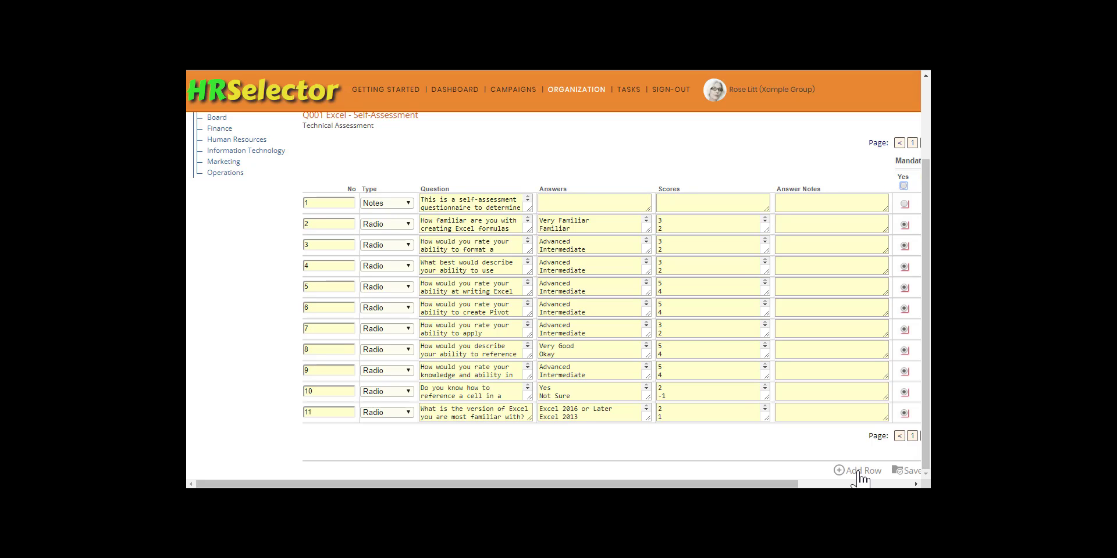
{"action": "left_click", "coordinate": [905, 476]}
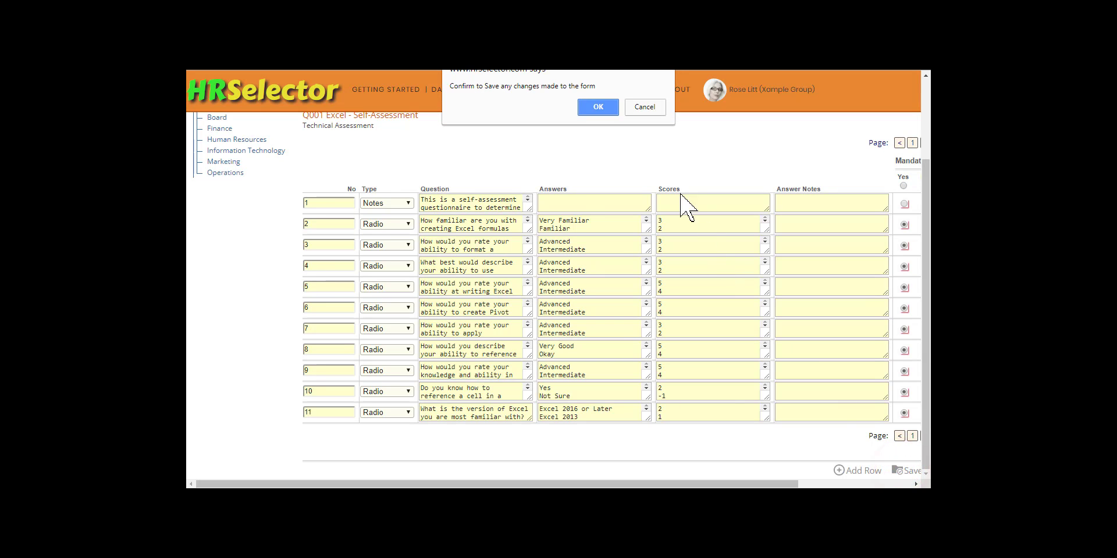
{"action": "left_click", "coordinate": [597, 107]}
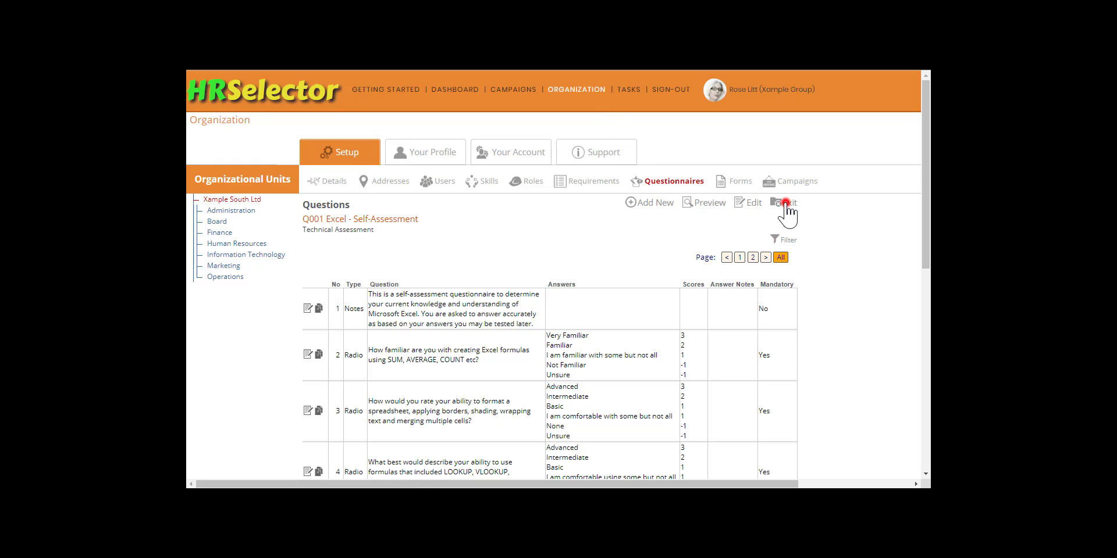
{"action": "left_click", "coordinate": [788, 203]}
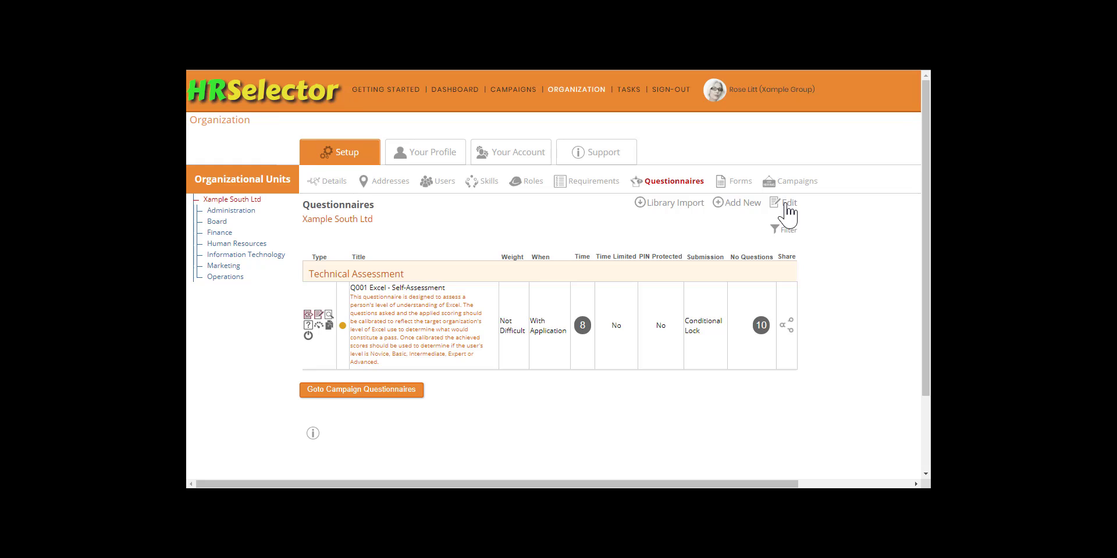
Open the Excel - Self-Assessment scoring bands for editing, save them and return to the questionnaire list.
{"action": "left_click", "coordinate": [318, 326]}
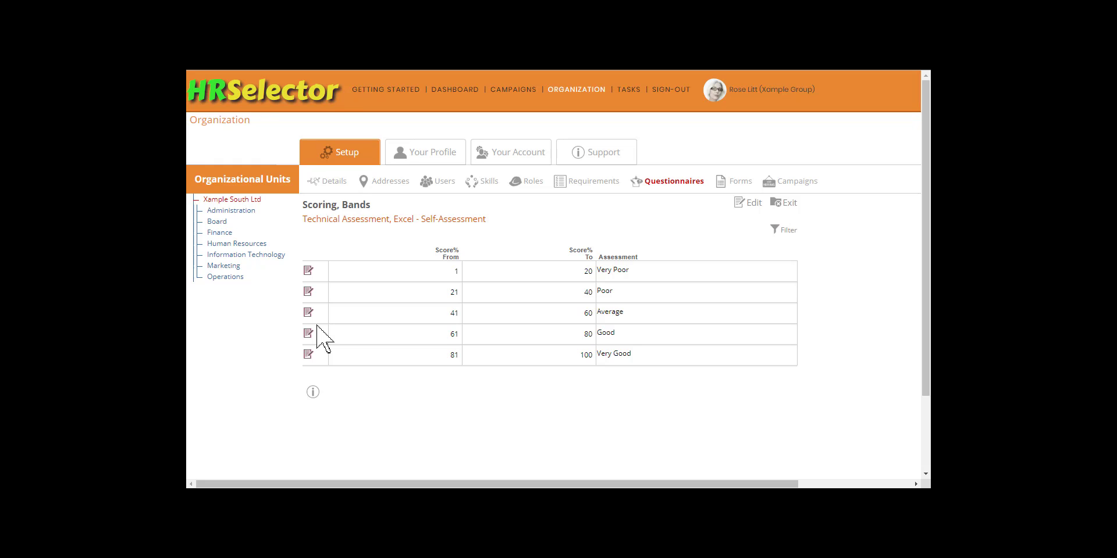
{"action": "left_click", "coordinate": [747, 202]}
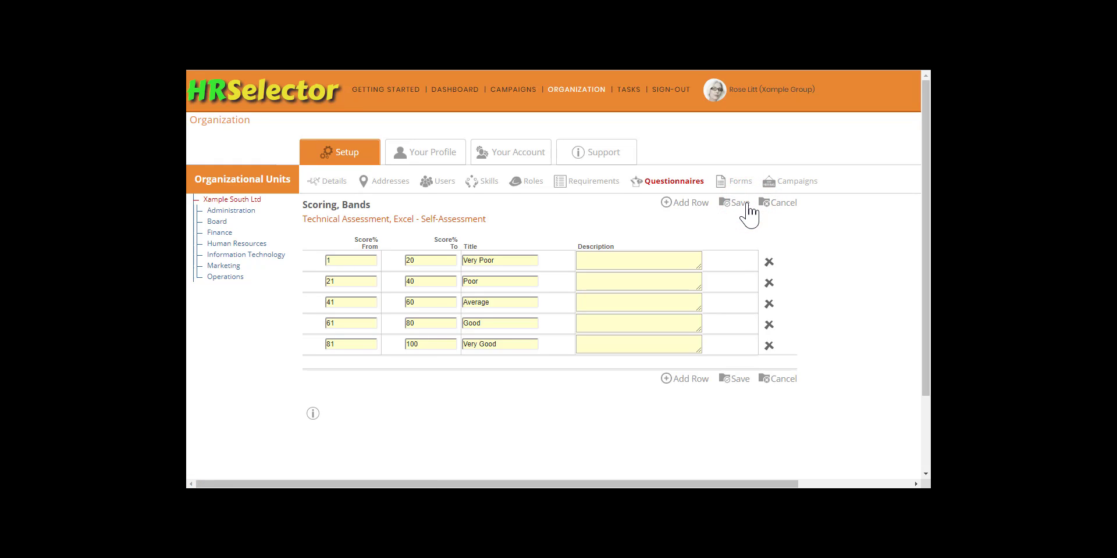
{"action": "left_click", "coordinate": [748, 204]}
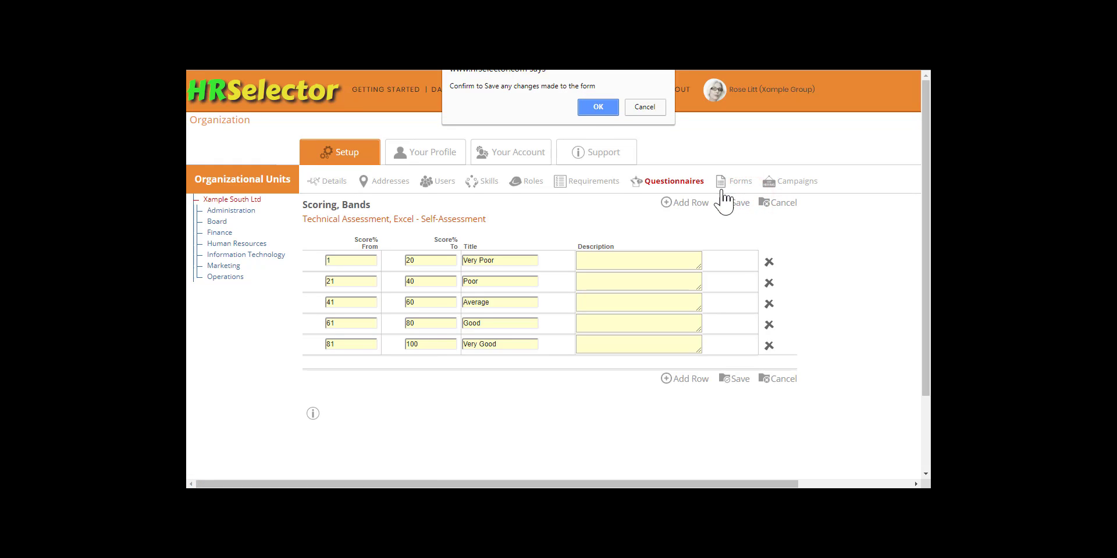
{"action": "left_click", "coordinate": [597, 107]}
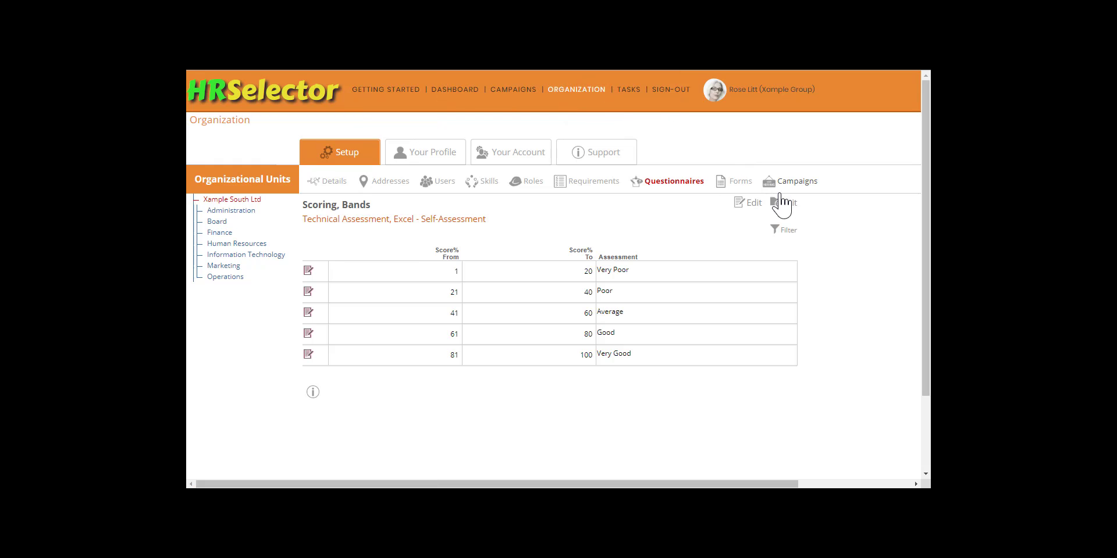
{"action": "left_click", "coordinate": [787, 202]}
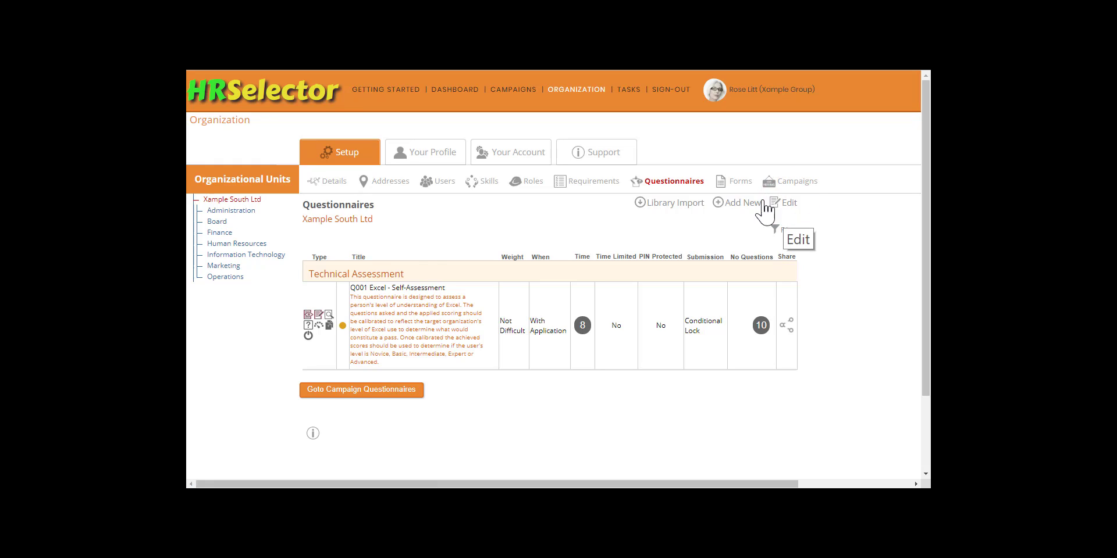
Open the Excel - Self-Assessment questionnaire settings, keeping Weight at Not Difficult, When at With Application and Submission at Conditional Lock.
{"action": "left_click", "coordinate": [317, 315]}
{"action": "scroll", "coordinate": [318, 317], "scroll_direction": "down", "scroll_amount": 3}
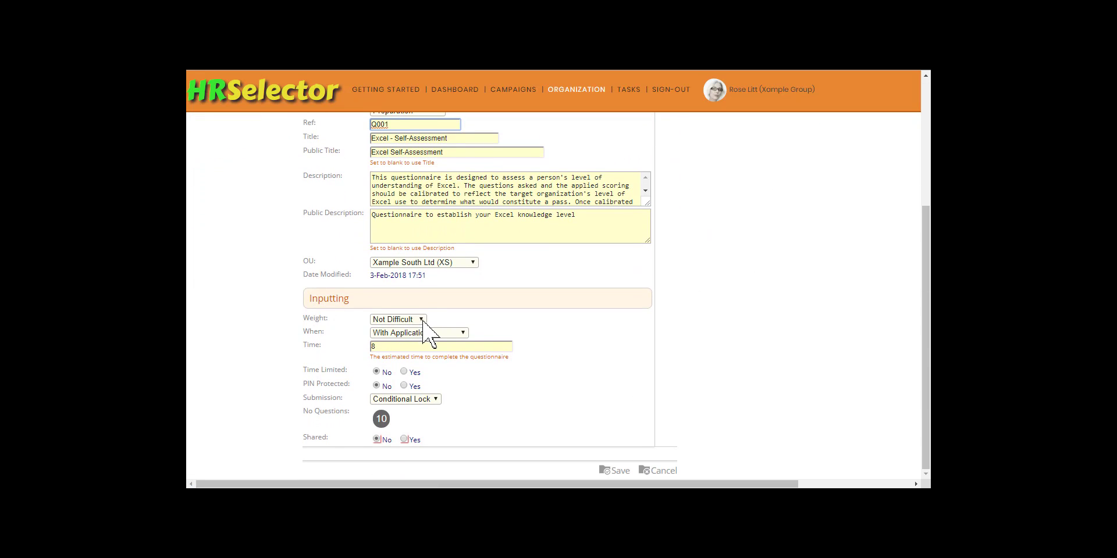
{"action": "left_click", "coordinate": [422, 320]}
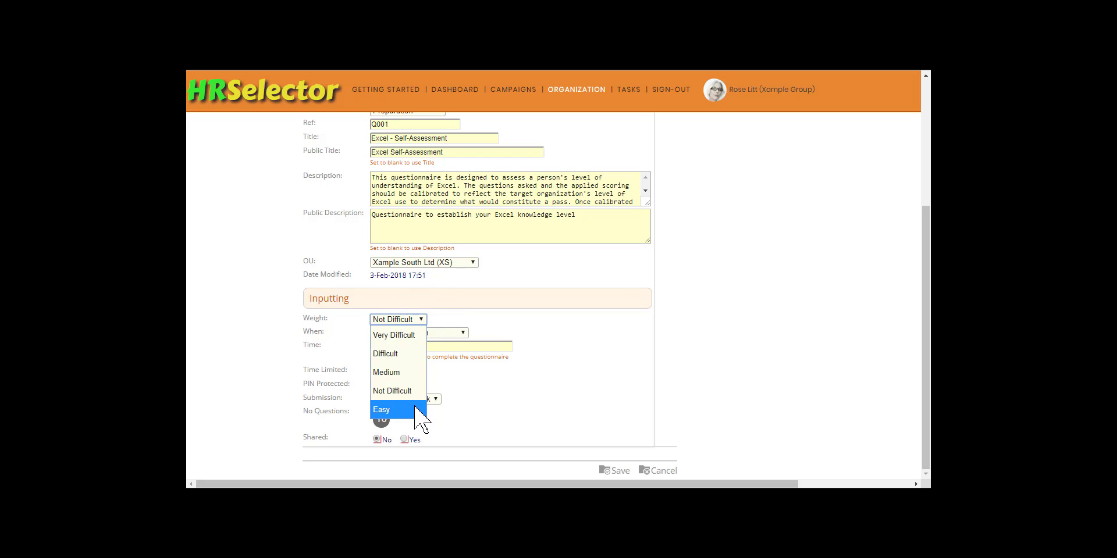
{"action": "left_click", "coordinate": [401, 318]}
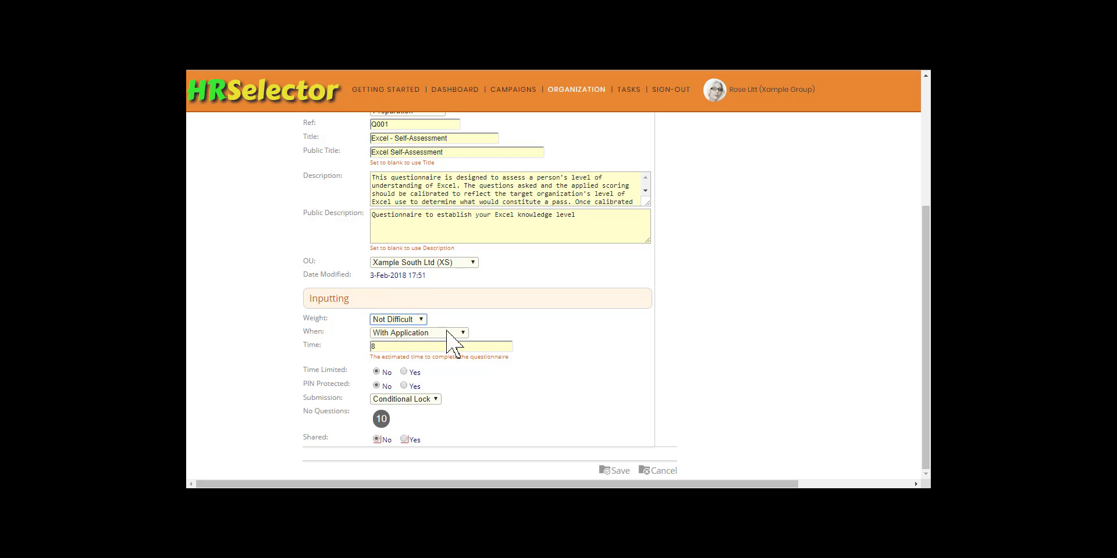
{"action": "left_click", "coordinate": [463, 334]}
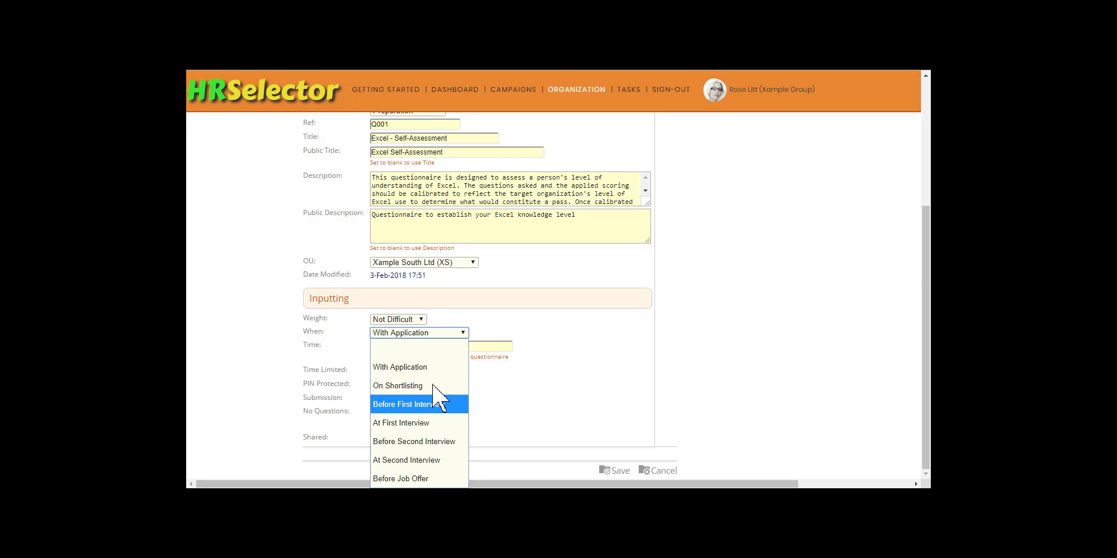
{"action": "left_click", "coordinate": [430, 367]}
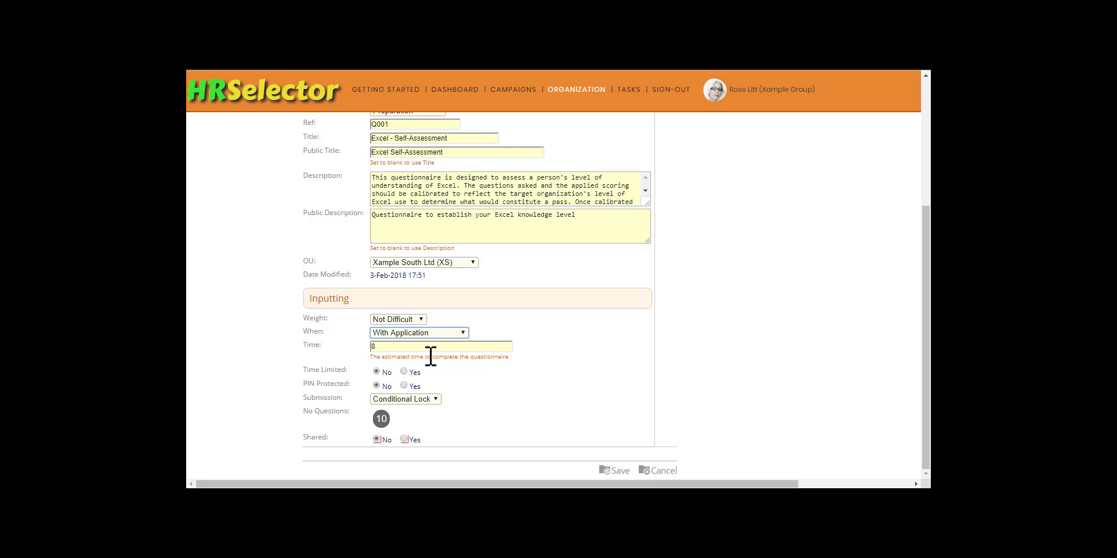
{"action": "left_click", "coordinate": [436, 399]}
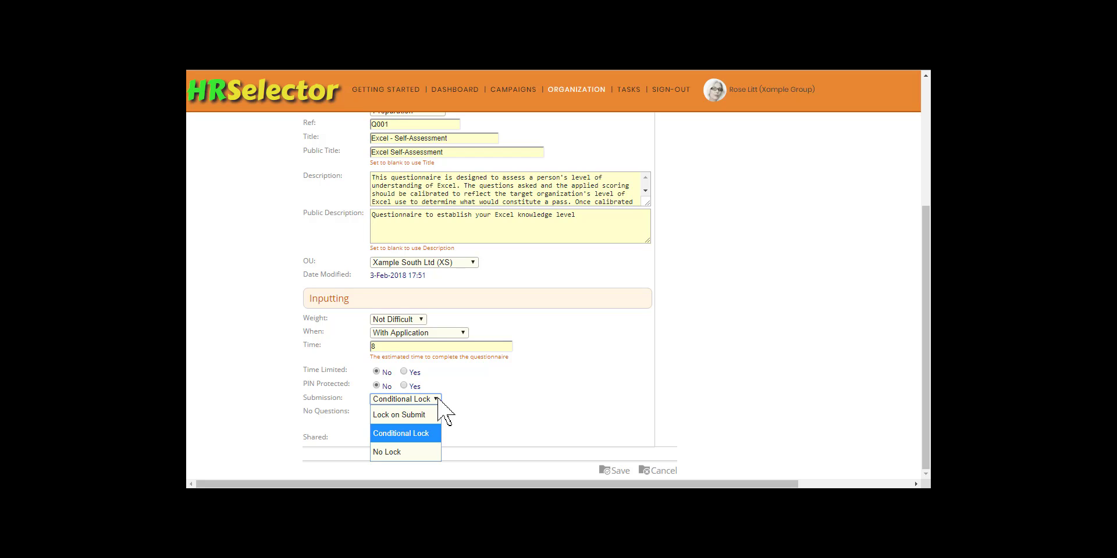
{"action": "left_click", "coordinate": [423, 431]}
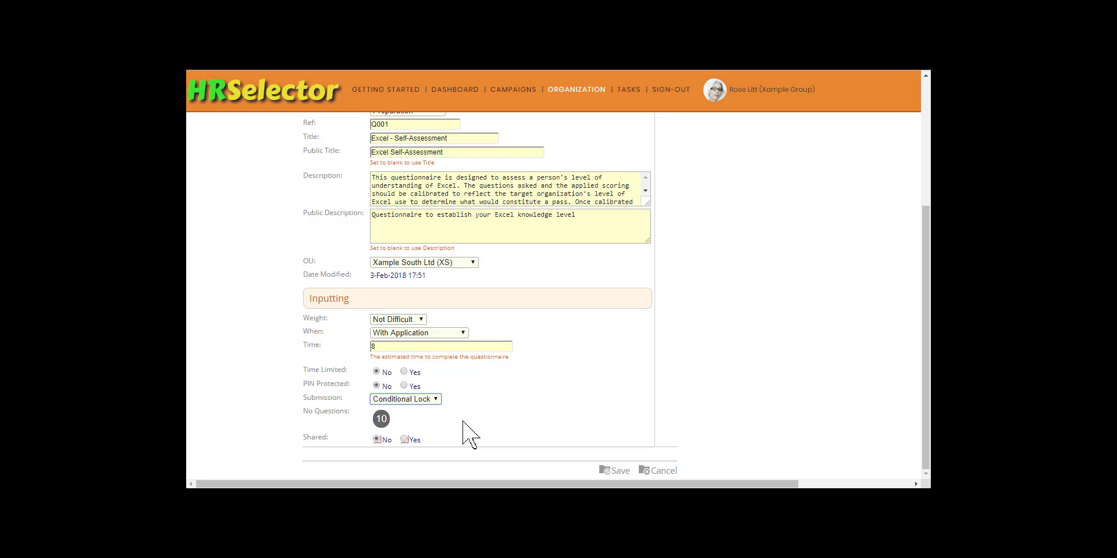
Set the Excel - Self-Assessment questionnaire to Shared, save it and change its status to Active.
{"action": "left_click", "coordinate": [404, 439]}
{"action": "left_click", "coordinate": [609, 476]}
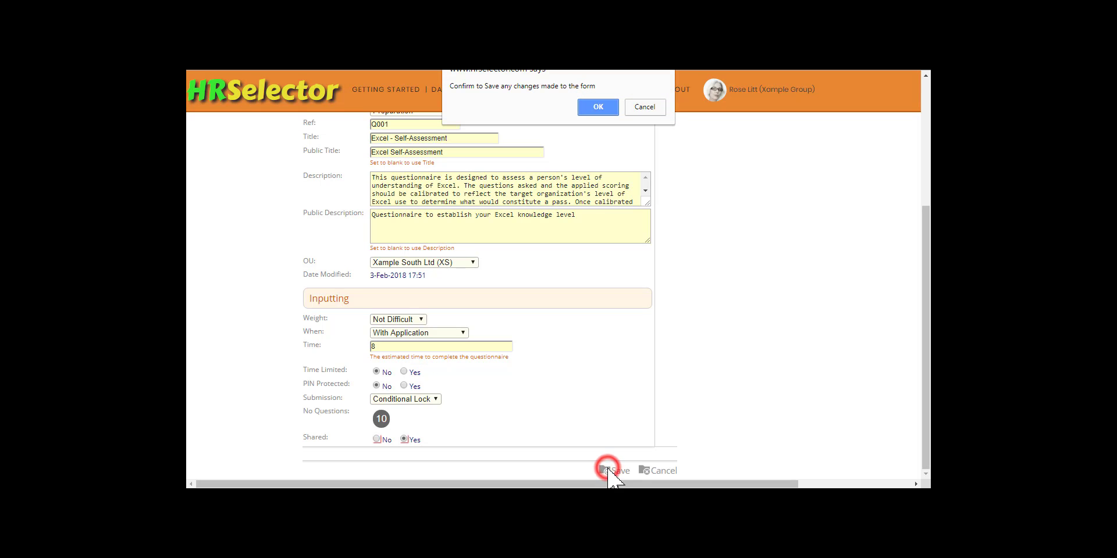
{"action": "left_click", "coordinate": [607, 106]}
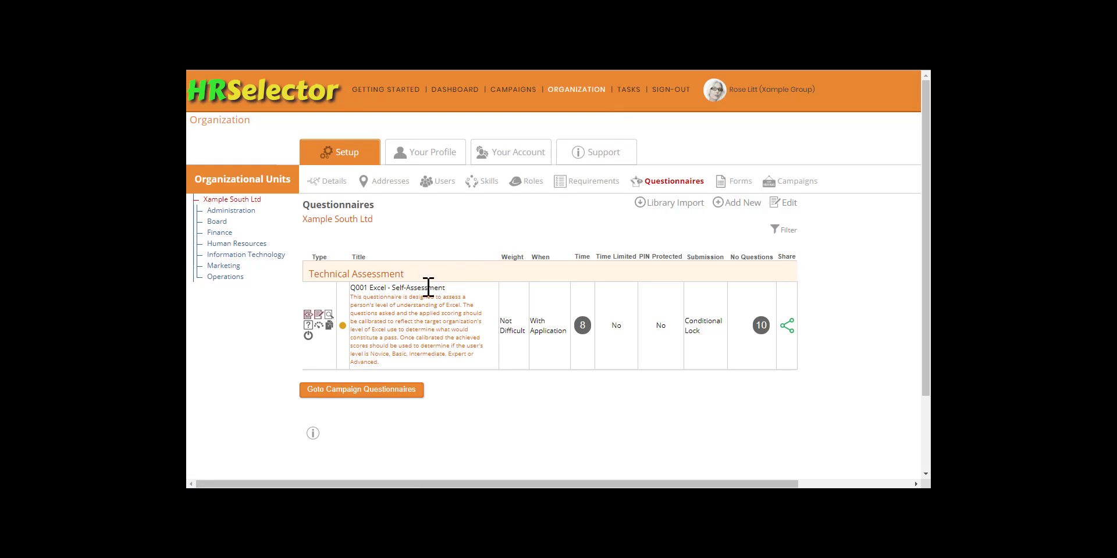
{"action": "left_click", "coordinate": [308, 337]}
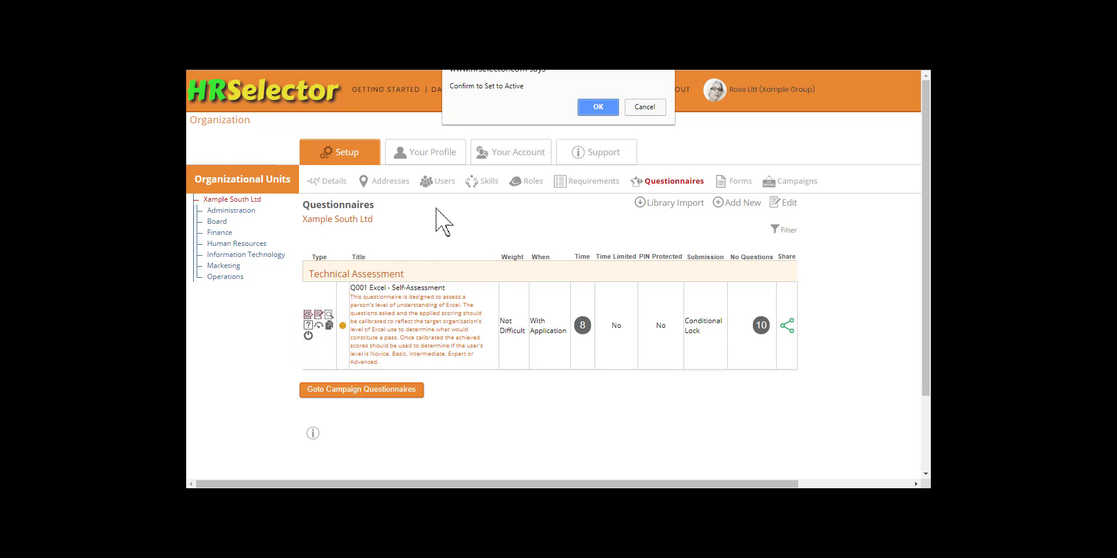
{"action": "left_click", "coordinate": [596, 109]}
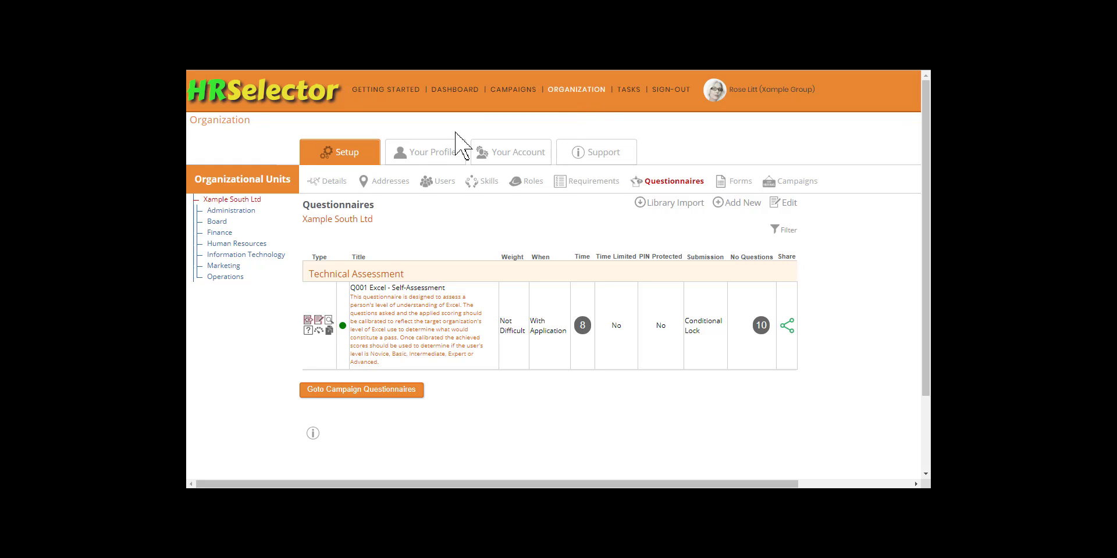
Start a new questionnaire for the Finance unit and set its type to Technical Assessment.
{"action": "left_click", "coordinate": [220, 233]}
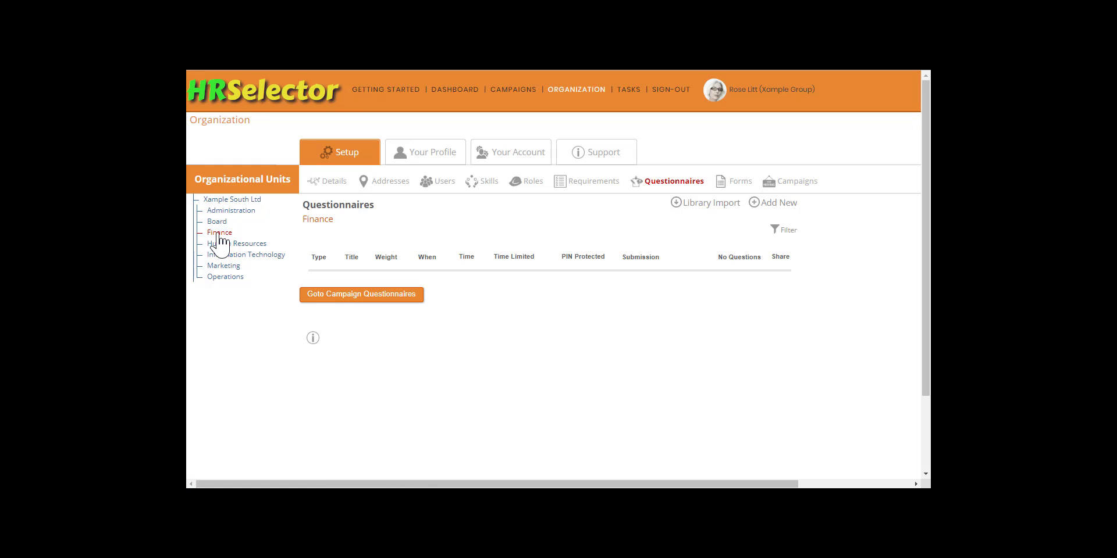
{"action": "left_click", "coordinate": [775, 203]}
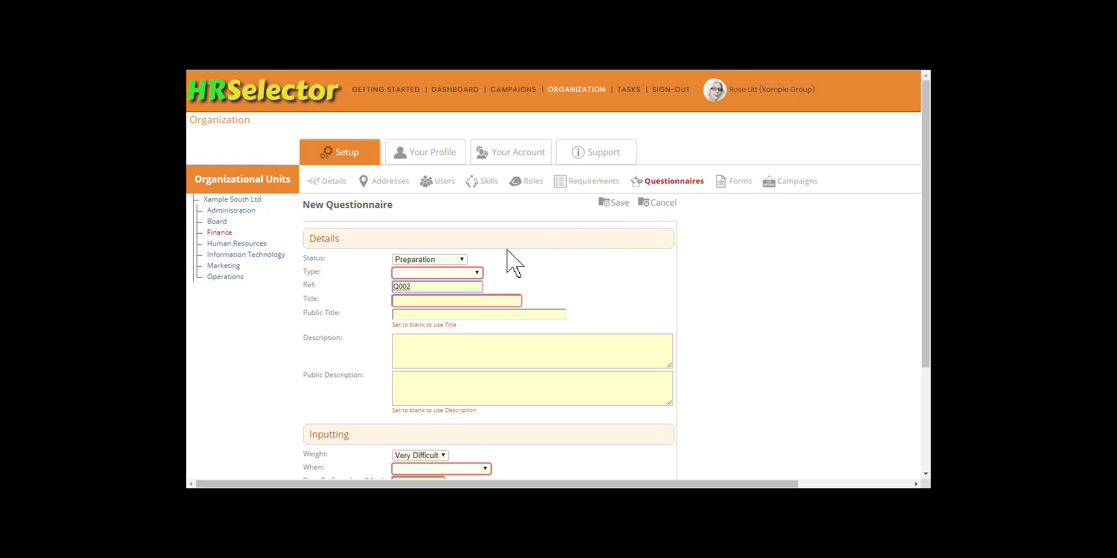
{"action": "left_click", "coordinate": [476, 273]}
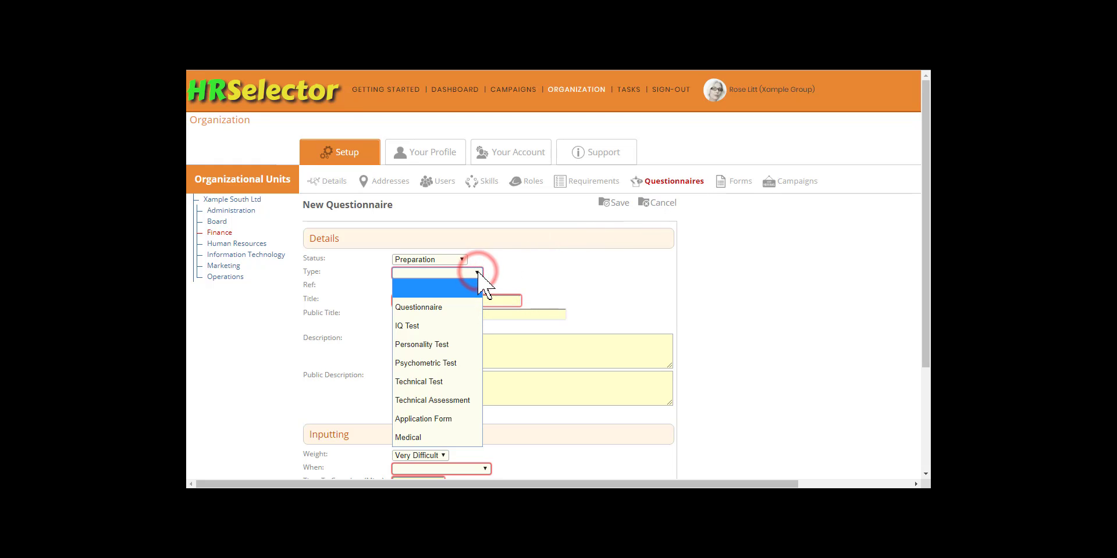
{"action": "left_click", "coordinate": [458, 399]}
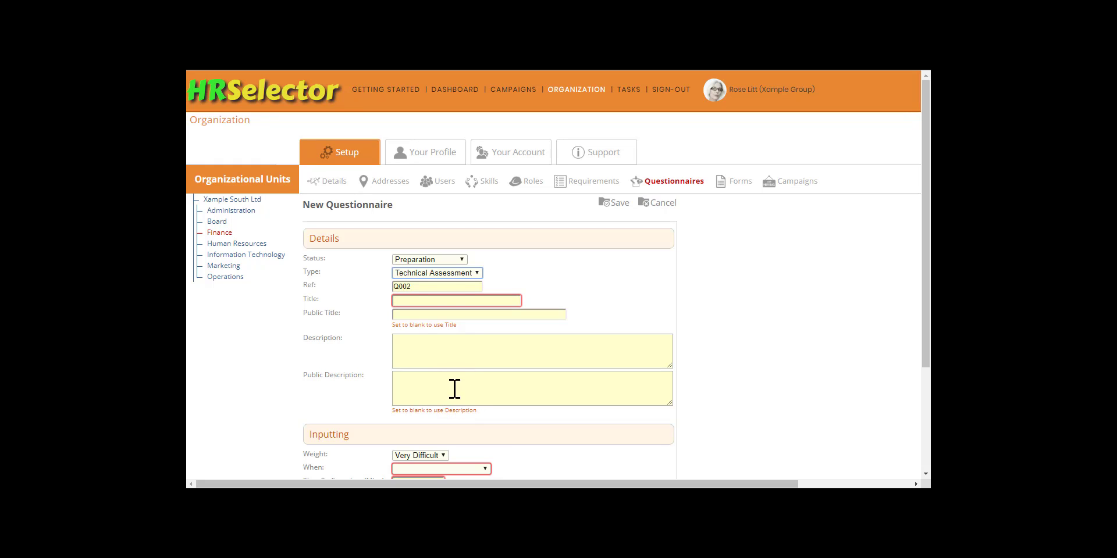
Title the new questionnaire "Payroll Manager Pre-Screen" with the public title "Payroll Manager".
{"action": "left_click", "coordinate": [412, 300]}
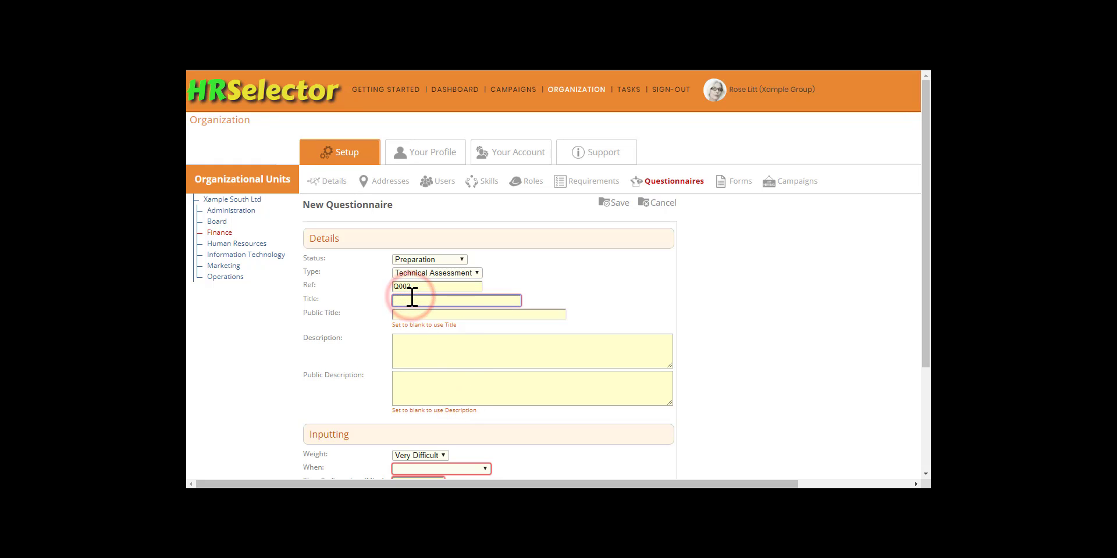
{"action": "type", "text": "Payroll Manager Pre-Screen"}
{"action": "key", "text": "Tab"}
{"action": "type", "text": "Payroll Manager"}
Describe it as "Questionnaire to determine the suitability of applicants applying for the payroll manager role." with public description "Payroll Manager Application".
{"action": "key", "text": "Tab"}
{"action": "type", "text": "Questionnaire to determine the suitability of applicants applying for the payroll manager role."}
{"action": "key", "text": "Tab"}
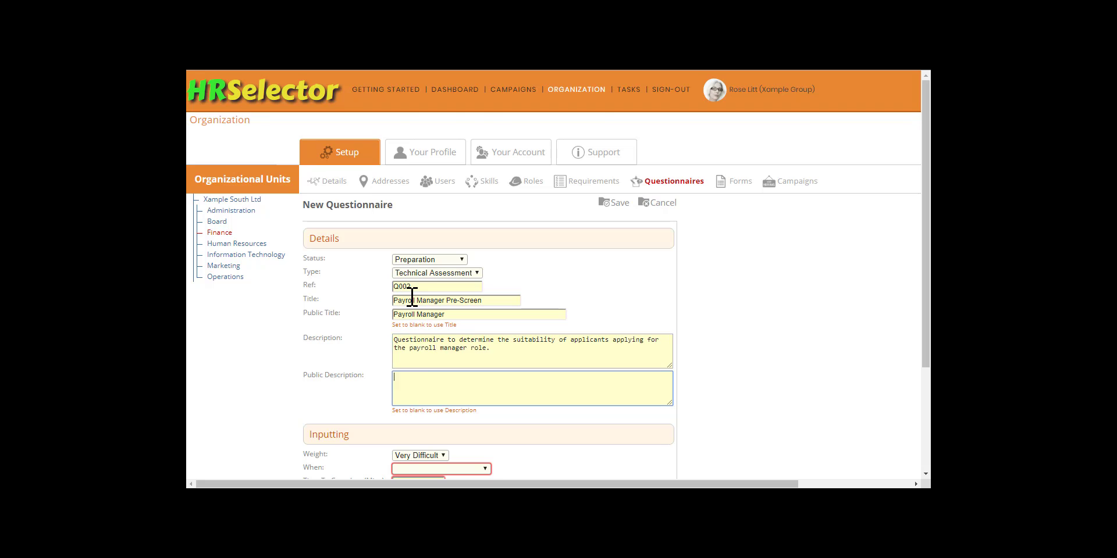
Set the weight to Not Difficult, When to With Application and the completion time to 10 minutes, and save the new questionnaire.
{"action": "scroll", "coordinate": [412, 298], "scroll_direction": "down", "scroll_amount": 3}
{"action": "left_click", "coordinate": [445, 309]}
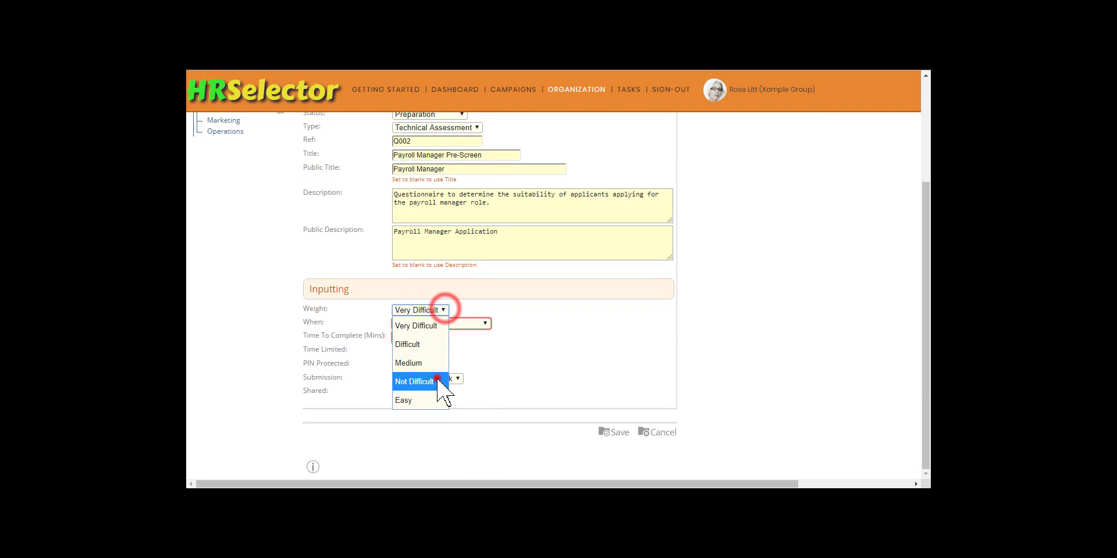
{"action": "left_click", "coordinate": [439, 381]}
{"action": "left_click", "coordinate": [485, 324]}
{"action": "left_click", "coordinate": [459, 354]}
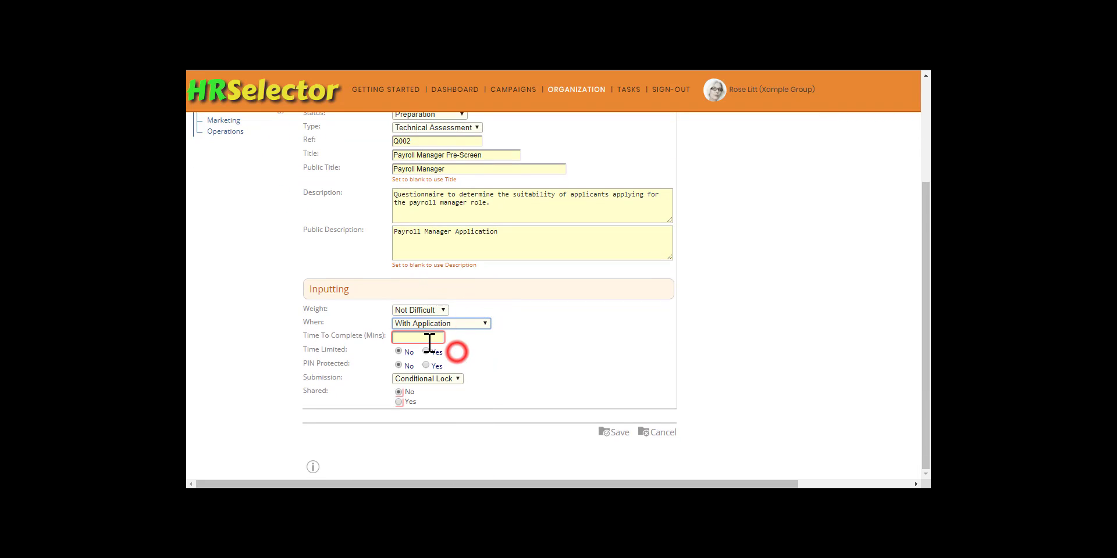
{"action": "left_click", "coordinate": [423, 338]}
{"action": "type", "text": "10"}
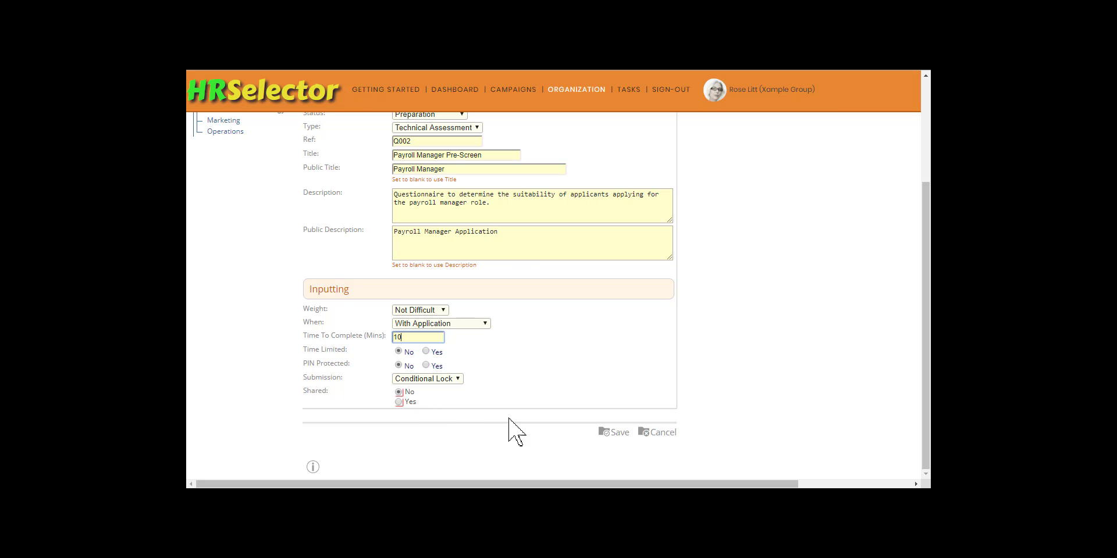
{"action": "left_click", "coordinate": [617, 434]}
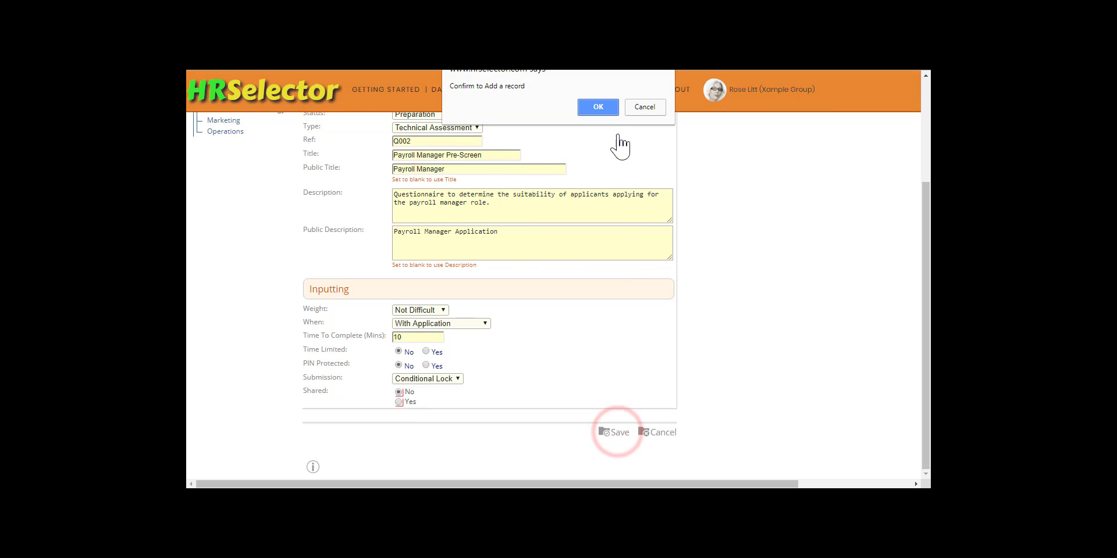
{"action": "left_click", "coordinate": [599, 107]}
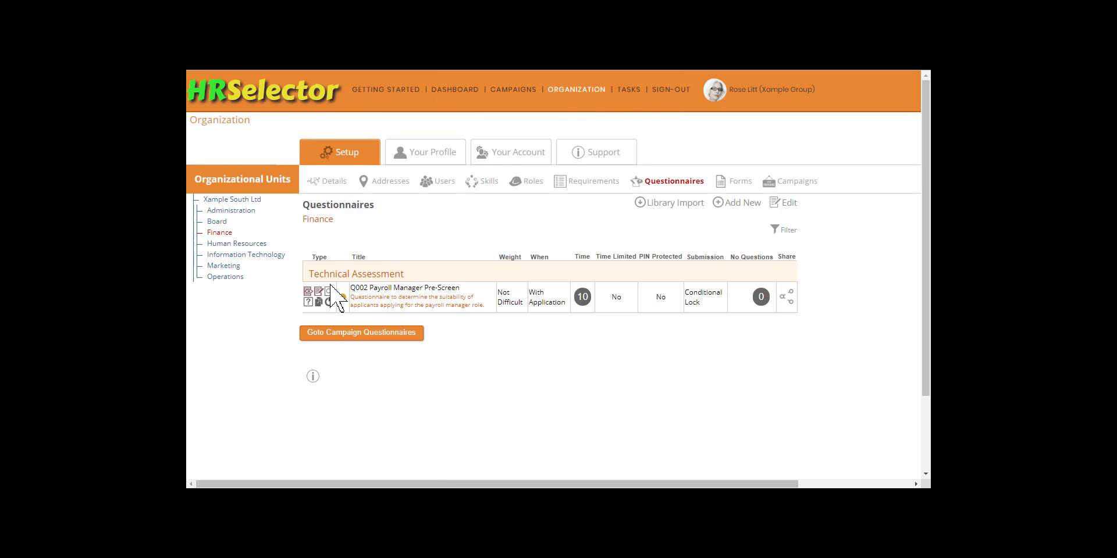
Open the Payroll Manager Pre-Screen questions for editing together and add row 1 as the Heading "Payroll Manager Role".
{"action": "left_click", "coordinate": [307, 302]}
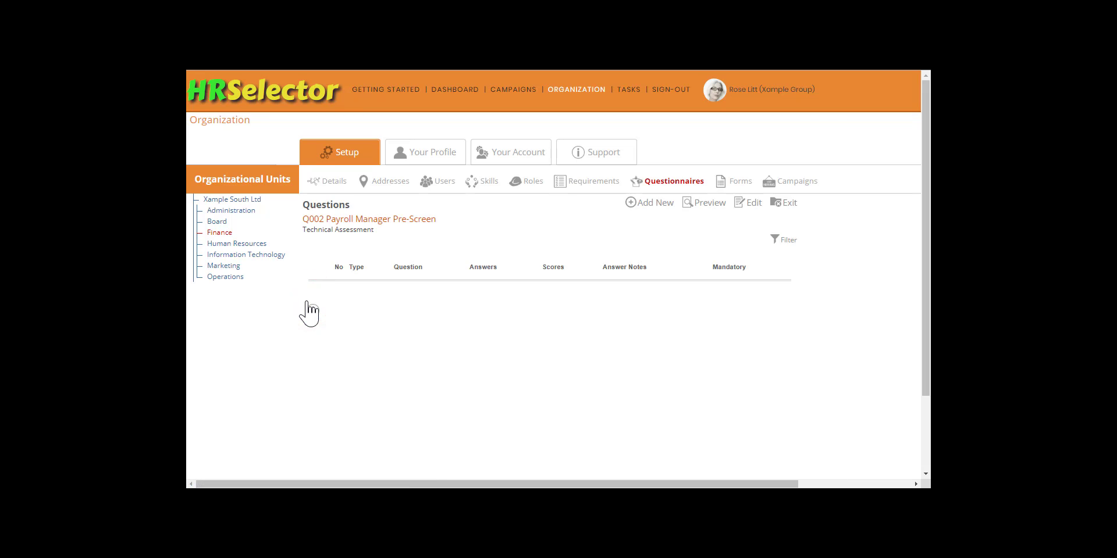
{"action": "left_click", "coordinate": [752, 203]}
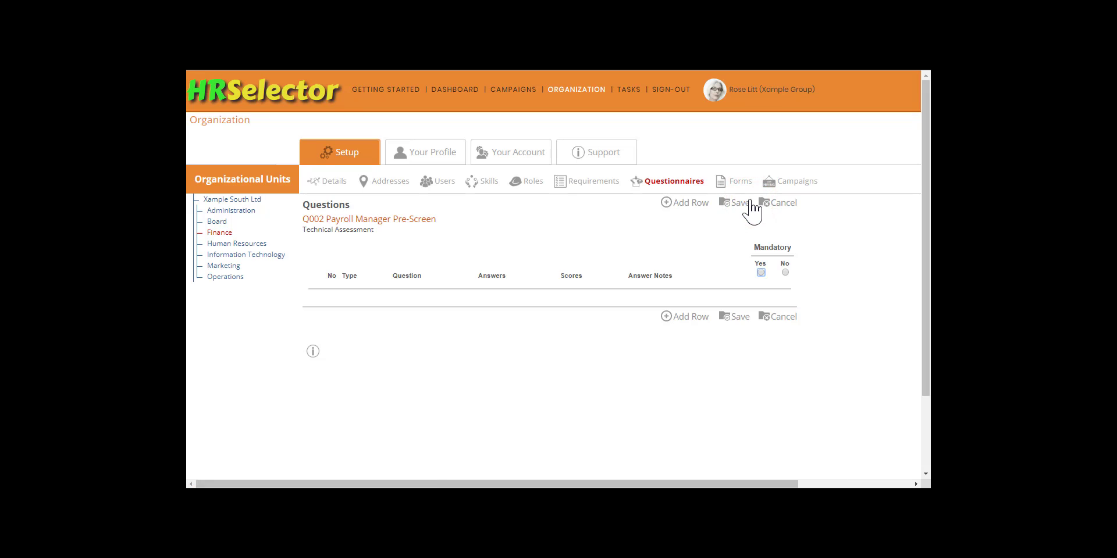
{"action": "left_click", "coordinate": [676, 205]}
{"action": "left_click_drag", "start_coordinate": [665, 484], "coordinate": [734, 488]}
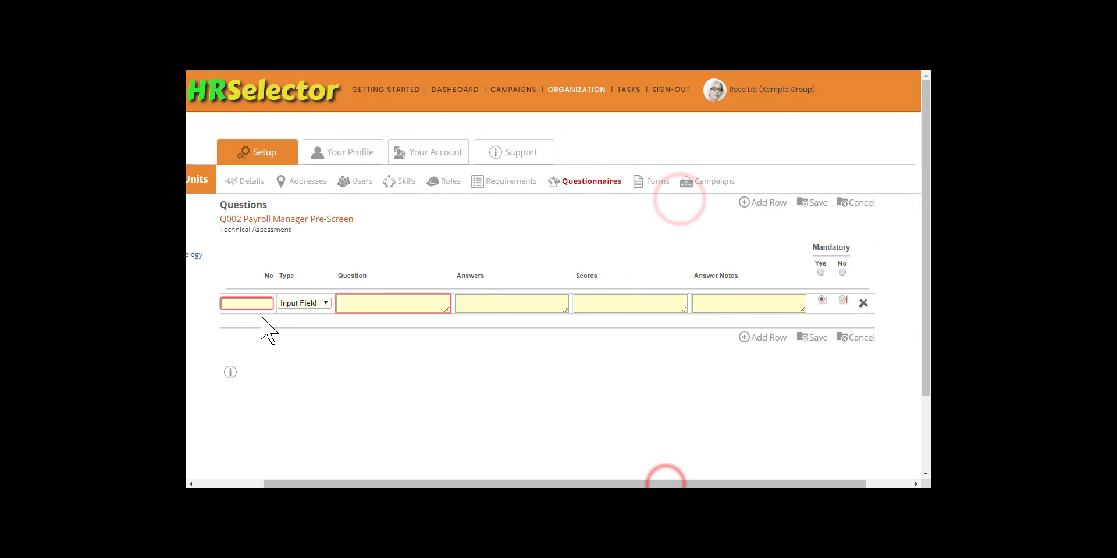
{"action": "left_click", "coordinate": [241, 303]}
{"action": "type", "text": "1"}
{"action": "key", "text": "Tab"}
{"action": "key", "text": "h"}
{"action": "key", "text": "Tab"}
{"action": "type", "text": "Payroll Manager Role"}
Add row 2 of type Notes with the text "Please answer each question as honestly as possible.".
{"action": "left_click", "coordinate": [760, 339]}
{"action": "left_click", "coordinate": [247, 324]}
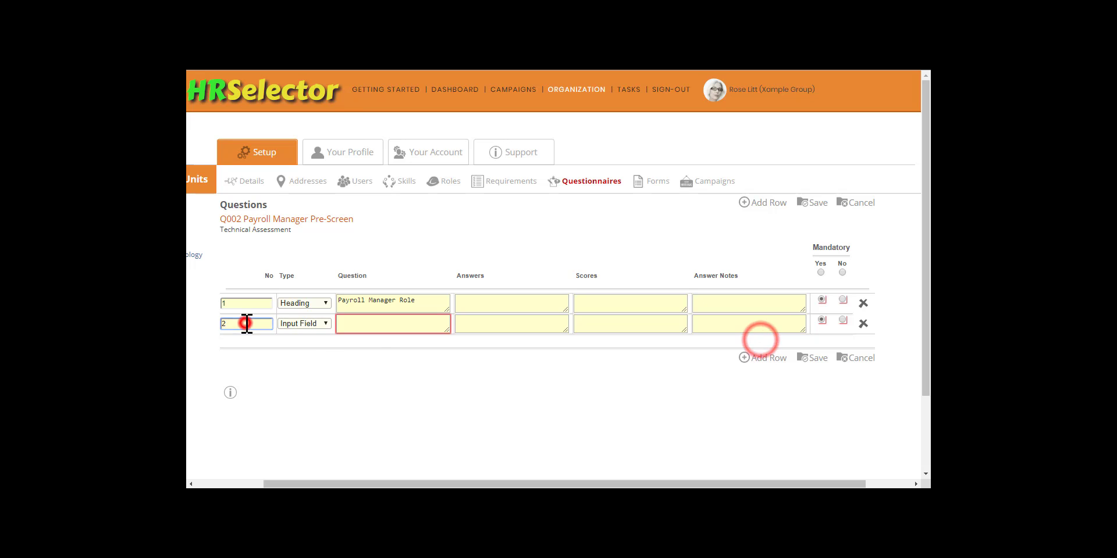
{"action": "type", "text": "2"}
{"action": "key", "text": "Tab"}
{"action": "key", "text": "n"}
{"action": "key", "text": "Tab"}
{"action": "type", "text": "Please answer each question as honestly as possible."}
Add row 3 to the questions as a Heading reading "Excel".
{"action": "left_click", "coordinate": [758, 357]}
{"action": "left_click", "coordinate": [241, 344]}
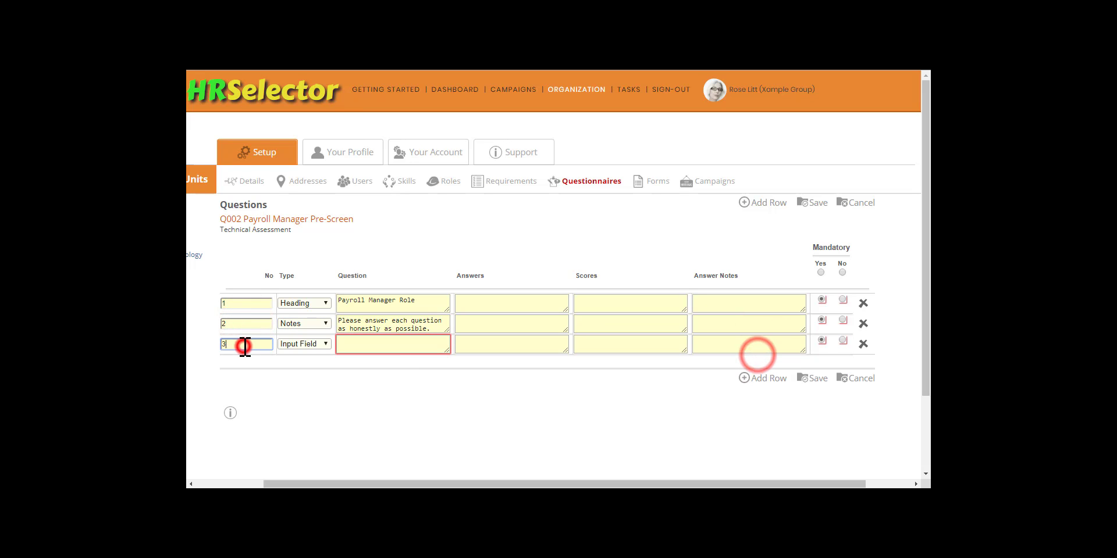
{"action": "type", "text": "3"}
{"action": "key", "text": "Tab"}
{"action": "key", "text": "h"}
{"action": "key", "text": "Tab"}
{"action": "type", "text": "Excel"}
Add row 4 as Radio, "What level of Microsoft Excel experience do you have?", with answers Novice, Basic, Intermediate, Advanced, Expert.
{"action": "left_click", "coordinate": [747, 375]}
{"action": "left_click", "coordinate": [238, 365]}
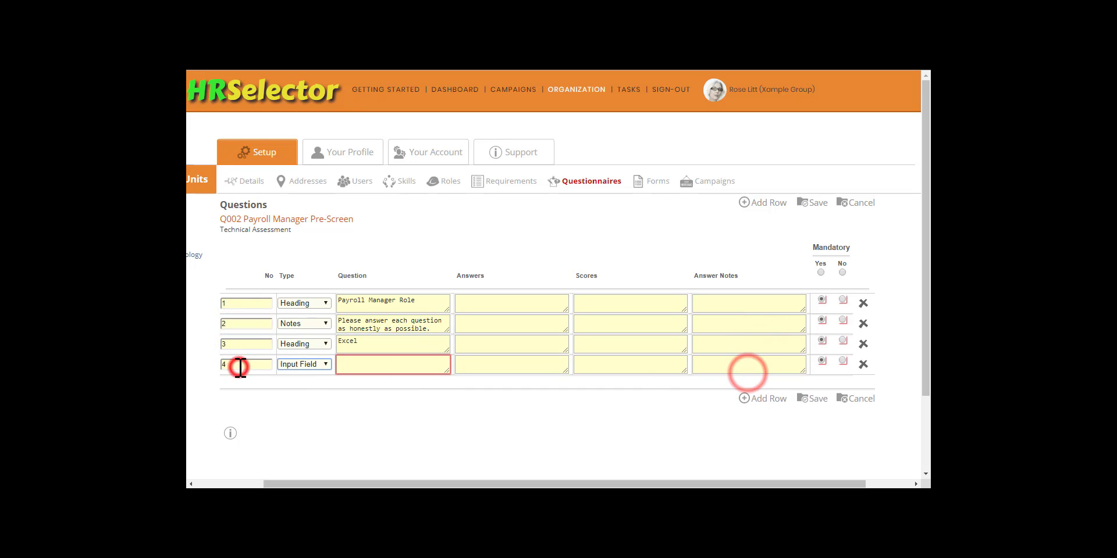
{"action": "type", "text": "4"}
{"action": "key", "text": "Tab"}
{"action": "key", "text": "r"}
{"action": "key", "text": "Tab"}
{"action": "type", "text": "What level of Microsoft Excel experience do you have?"}
{"action": "key", "text": "Tab"}
{"action": "type", "text": "Novice"}
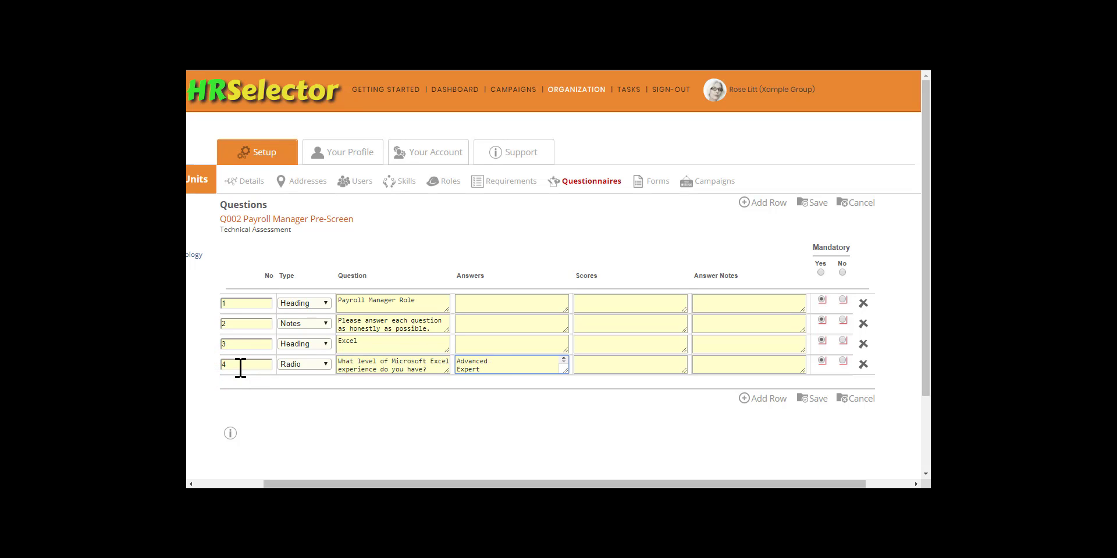
Enlarge row 4's answer and score boxes and enter the scores -1, 1, 2, 3 and 4 on separate lines.
{"action": "left_click_drag", "start_coordinate": [567, 370], "coordinate": [570, 401]}
{"action": "left_click_drag", "start_coordinate": [685, 372], "coordinate": [689, 401]}
{"action": "left_click", "coordinate": [586, 364]}
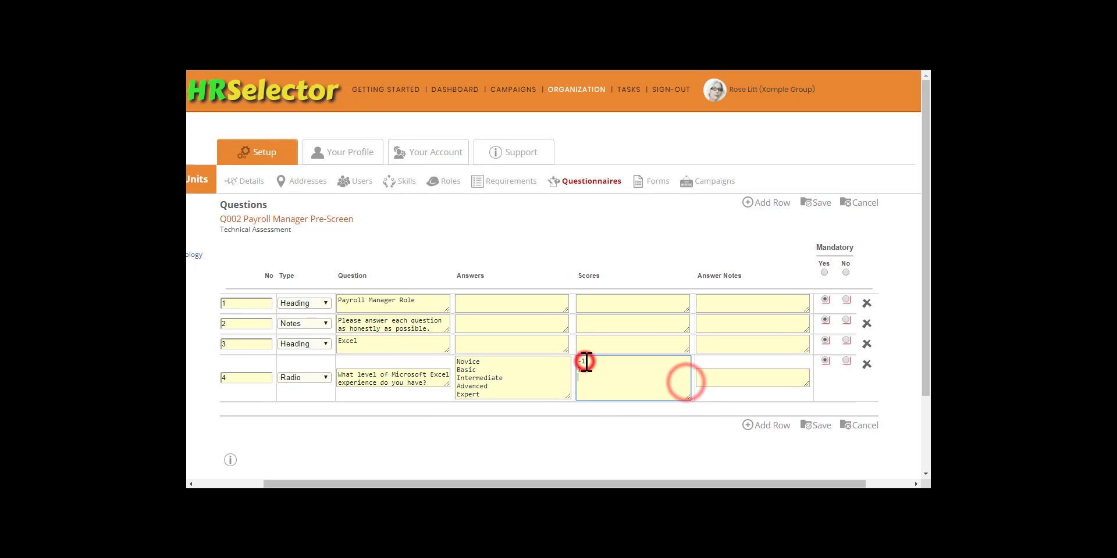
{"action": "type", "text": "-1 1 2 3 4"}
Add row 5 as Radio, "How much experience do you have using Excel's Pivot tables?", answers Very Experienced, Experienced, Some Experience, Little Experience, No Experience.
{"action": "left_click", "coordinate": [766, 425]}
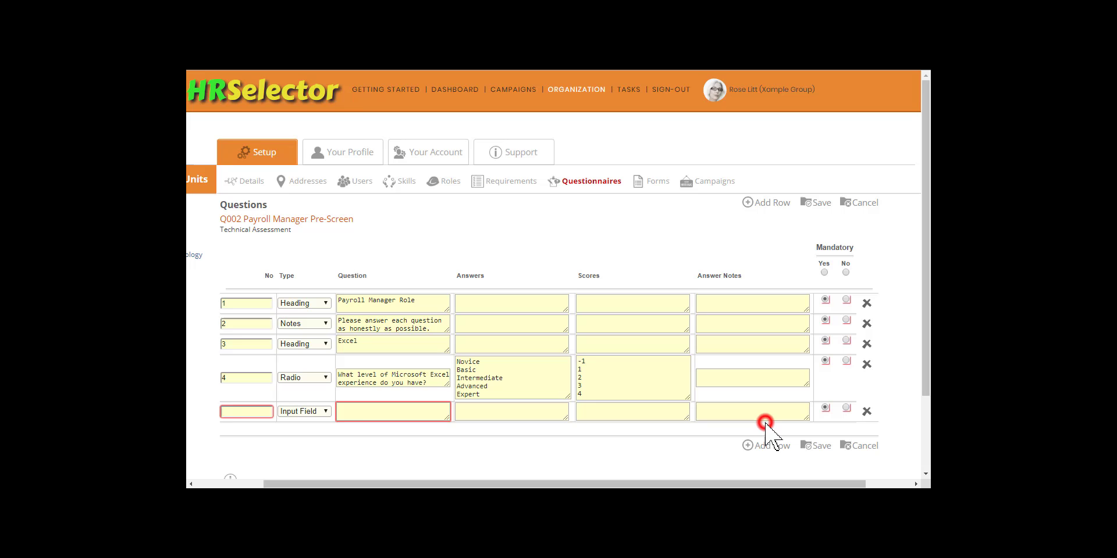
{"action": "left_click", "coordinate": [240, 411]}
{"action": "type", "text": "5"}
{"action": "key", "text": "Tab"}
{"action": "key", "text": "r"}
{"action": "key", "text": "Tab"}
{"action": "type", "text": "How much experience do you have using Excel's Pivot tables?"}
{"action": "key", "text": "Tab"}
{"action": "type", "text": "Very Experienced Experienced Some Experience Little Experience No Experience"}
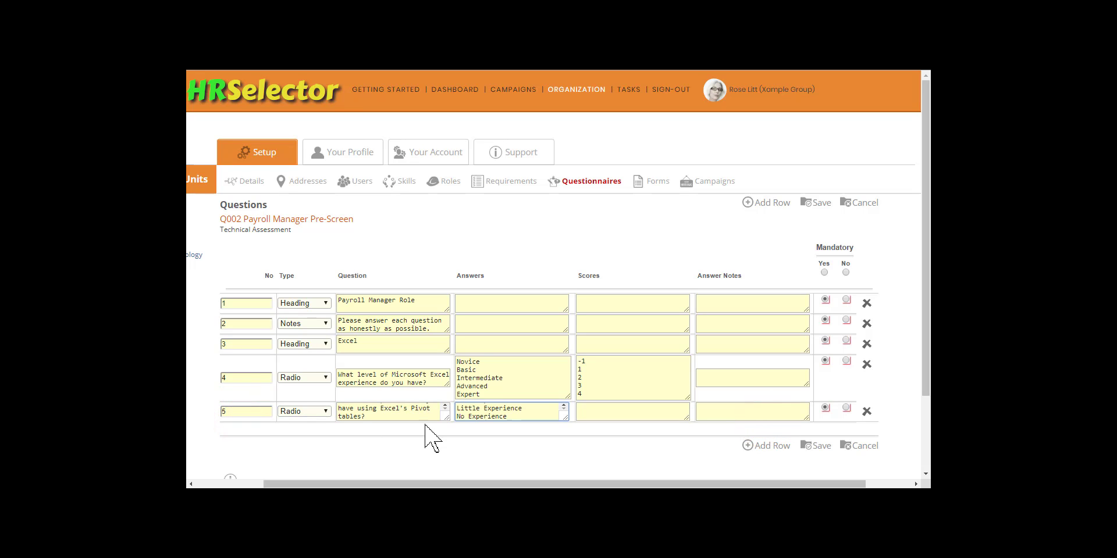
Enlarge row 5's answer and score boxes and enter the scores 3, 2, 1, 0 and -1 on separate lines.
{"action": "left_click_drag", "start_coordinate": [565, 418], "coordinate": [566, 444]}
{"action": "left_click_drag", "start_coordinate": [686, 431], "coordinate": [690, 447]}
{"action": "left_click", "coordinate": [608, 407]}
{"action": "type", "text": "3 2 1 0 -1"}
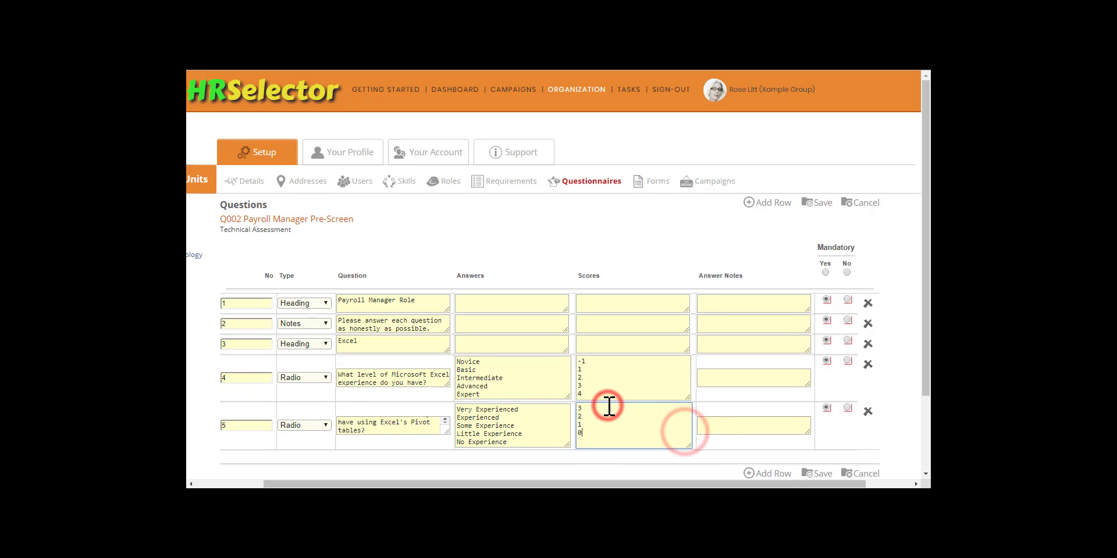
Add row 6 as Radio with the question "How experienced are you at writing Excel macros?".
{"action": "left_click", "coordinate": [750, 474]}
{"action": "left_click", "coordinate": [233, 459]}
{"action": "type", "text": "6"}
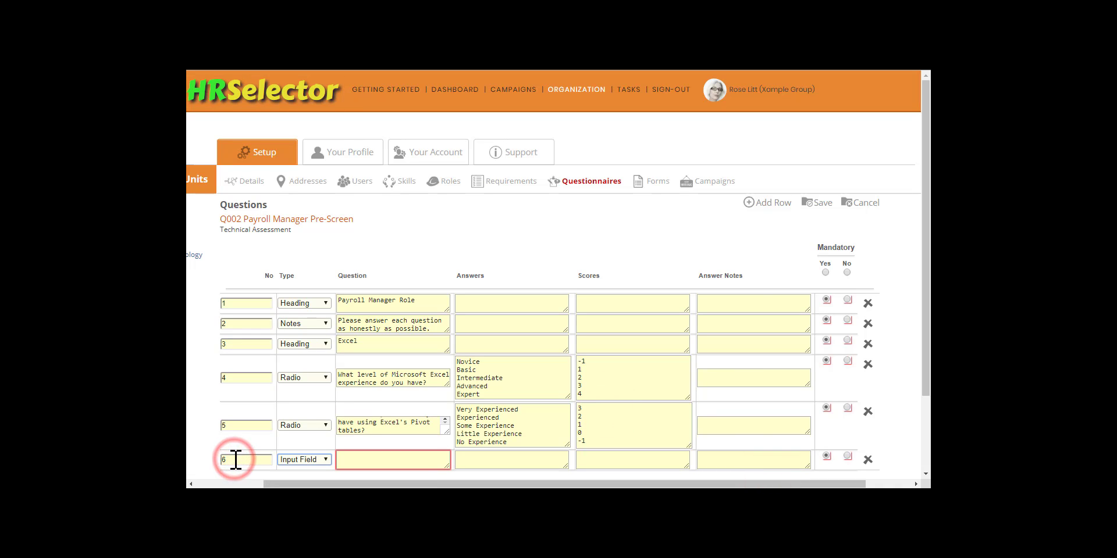
{"action": "key", "text": "Tab"}
{"action": "key", "text": "r"}
{"action": "key", "text": "Tab"}
{"action": "type", "text": "How experienced are you at writ"}
Copy row 5's answers and scores into row 6's answer and score boxes.
{"action": "left_click_drag", "start_coordinate": [507, 443], "coordinate": [456, 407]}
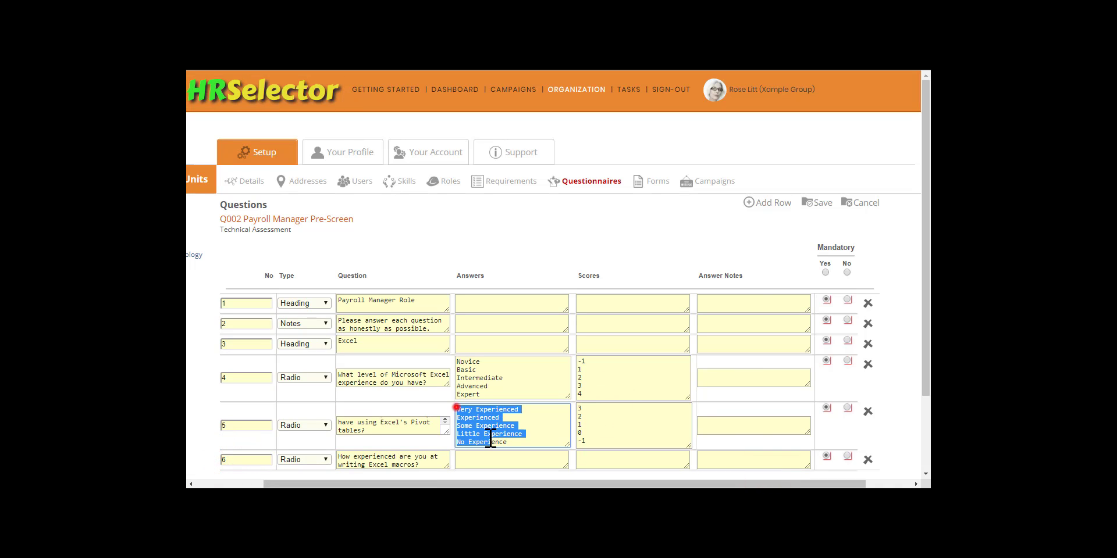
{"action": "key", "text": "ctrl+c"}
{"action": "left_click", "coordinate": [456, 457]}
{"action": "key", "text": "ctrl+v"}
{"action": "left_click", "coordinate": [579, 410]}
{"action": "left_click_drag", "start_coordinate": [580, 410], "coordinate": [583, 443]}
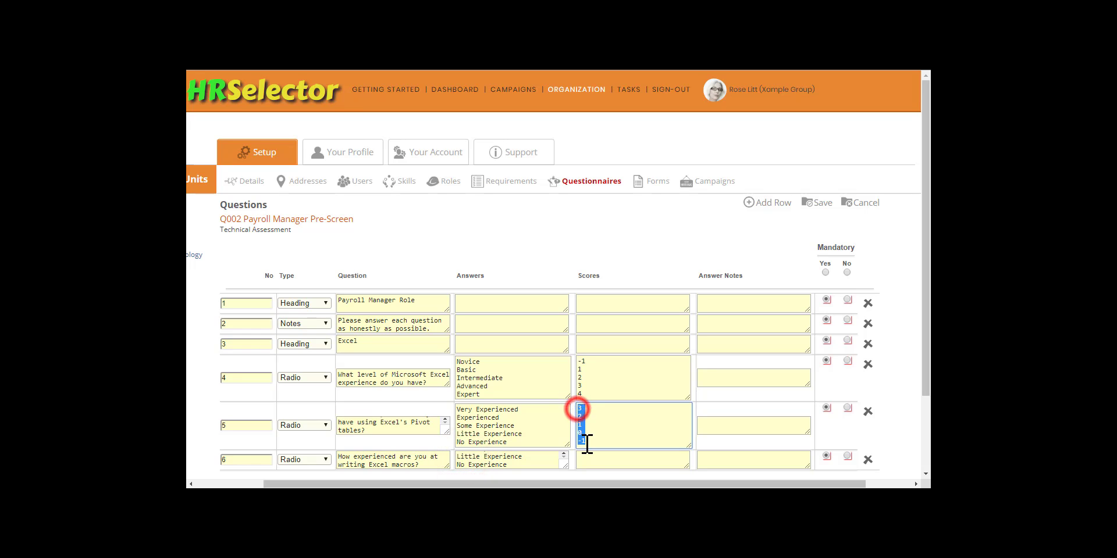
{"action": "key", "text": "ctrl+c"}
{"action": "left_click", "coordinate": [578, 456]}
{"action": "key", "text": "ctrl+v"}
Add row 7 as a Heading with the text "Payroll Manager".
{"action": "scroll", "coordinate": [581, 455], "scroll_direction": "down", "scroll_amount": 2}
{"action": "left_click", "coordinate": [777, 400]}
{"action": "left_click", "coordinate": [228, 383]}
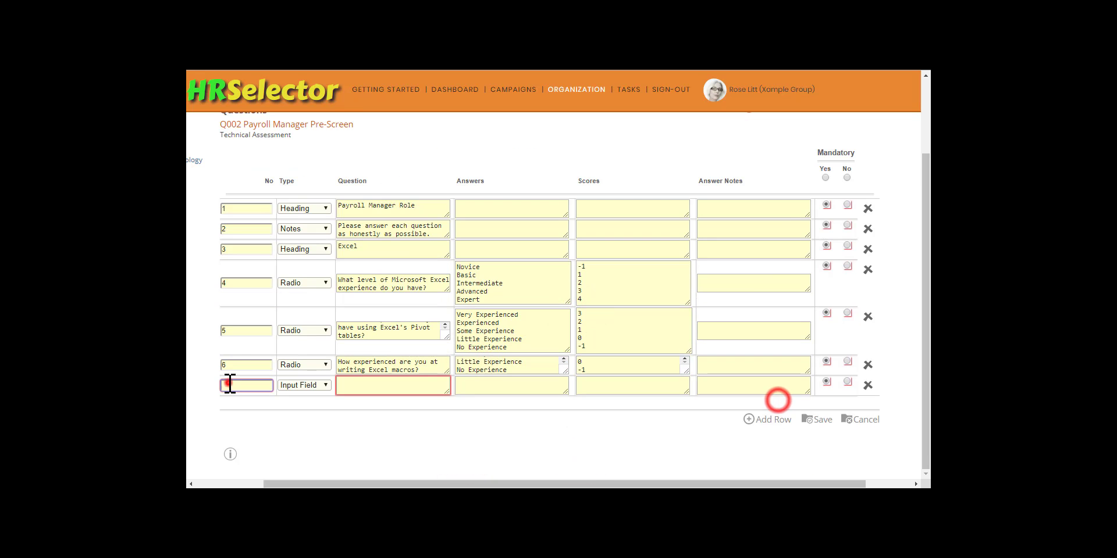
{"action": "type", "text": "7"}
{"action": "key", "text": "Tab"}
{"action": "key", "text": "h"}
{"action": "key", "text": "Tab"}
{"action": "type", "text": "Payroll Manager"}
Add row 8 as Radio, "How many years' experience do you have in a payroll manager, or similar role?".
{"action": "left_click", "coordinate": [761, 421]}
{"action": "left_click", "coordinate": [244, 406]}
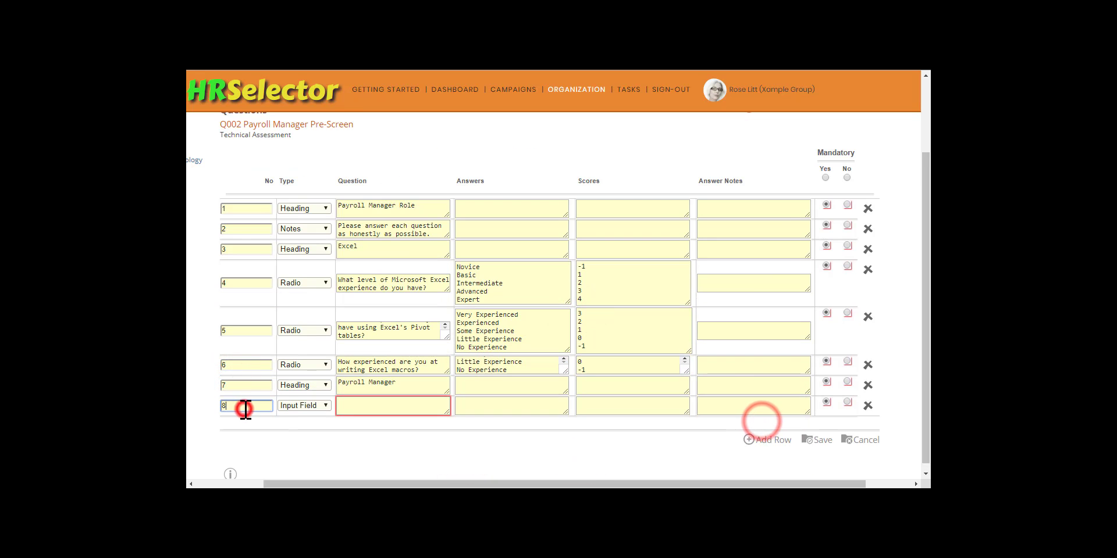
{"action": "type", "text": "8"}
{"action": "key", "text": "Tab"}
{"action": "key", "text": "r"}
{"action": "key", "text": "Tab"}
{"action": "type", "text": "How many years' experience do you have in a payroll manager"}
{"action": "type", "text": ", or similar role?"}
{"action": "key", "text": "Tab"}
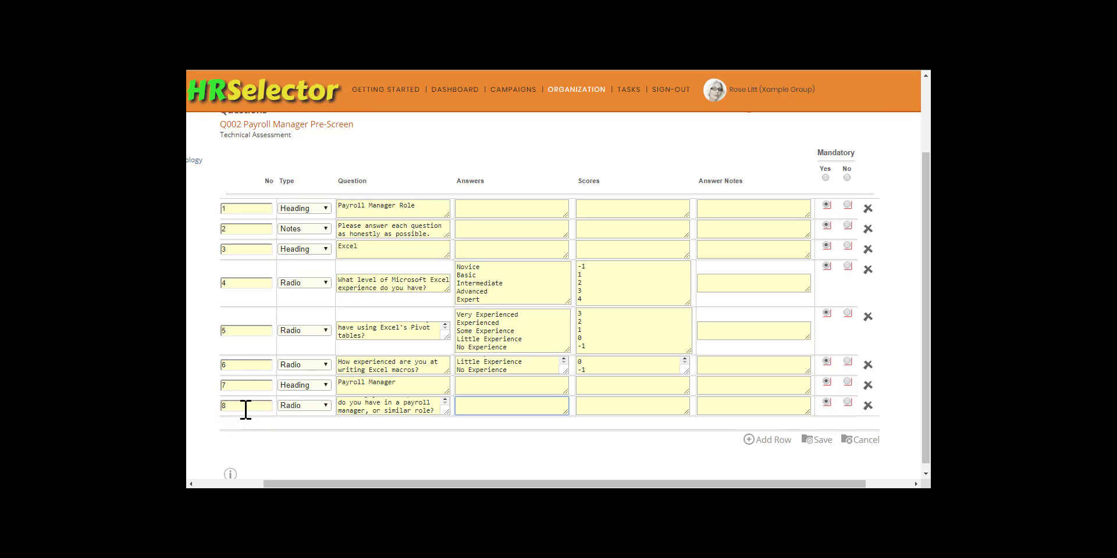
Enlarge row 8's boxes and enter answers No Experience, 1 year, 2 years, 3 years, 4 years, 5 years or more with scores -1, 0, 1, 2, 3, 4.
{"action": "left_click_drag", "start_coordinate": [564, 413], "coordinate": [566, 448]}
{"action": "left_click_drag", "start_coordinate": [686, 429], "coordinate": [684, 447]}
{"action": "left_click", "coordinate": [597, 405]}
{"action": "type", "text": "-1 0 1 2 3 4"}
Add row 9 as Radio with the question "How many years' experience do you have using Sage Accounting?".
{"action": "left_click", "coordinate": [768, 475]}
{"action": "scroll", "coordinate": [770, 474], "scroll_direction": "down", "scroll_amount": 2}
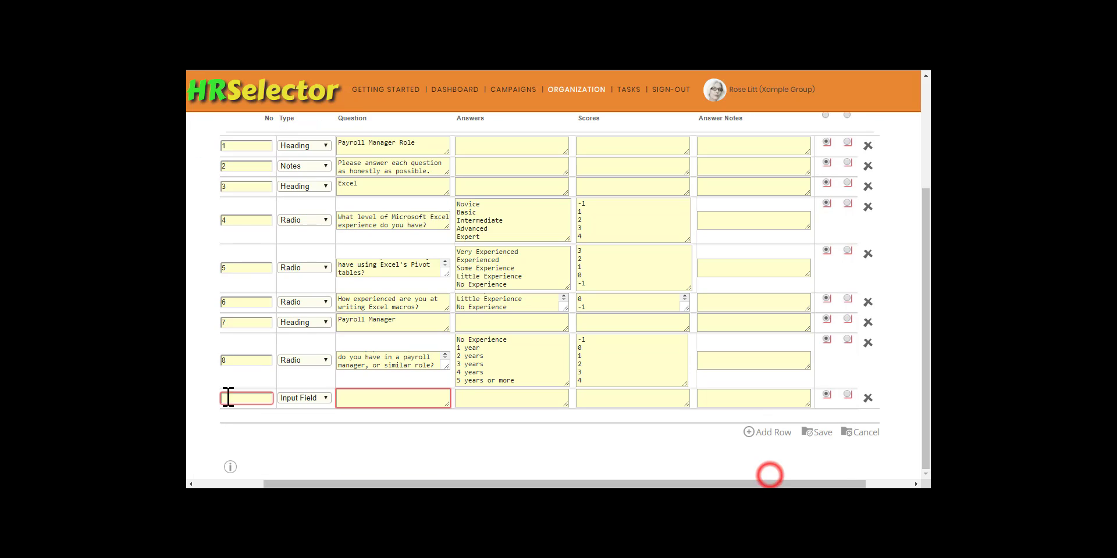
{"action": "left_click", "coordinate": [228, 398]}
{"action": "type", "text": "9"}
{"action": "key", "text": "Tab"}
{"action": "key", "text": "r"}
{"action": "key", "text": "Tab"}
{"action": "type", "text": "How many years experience do you have using Sage Accounting?"}
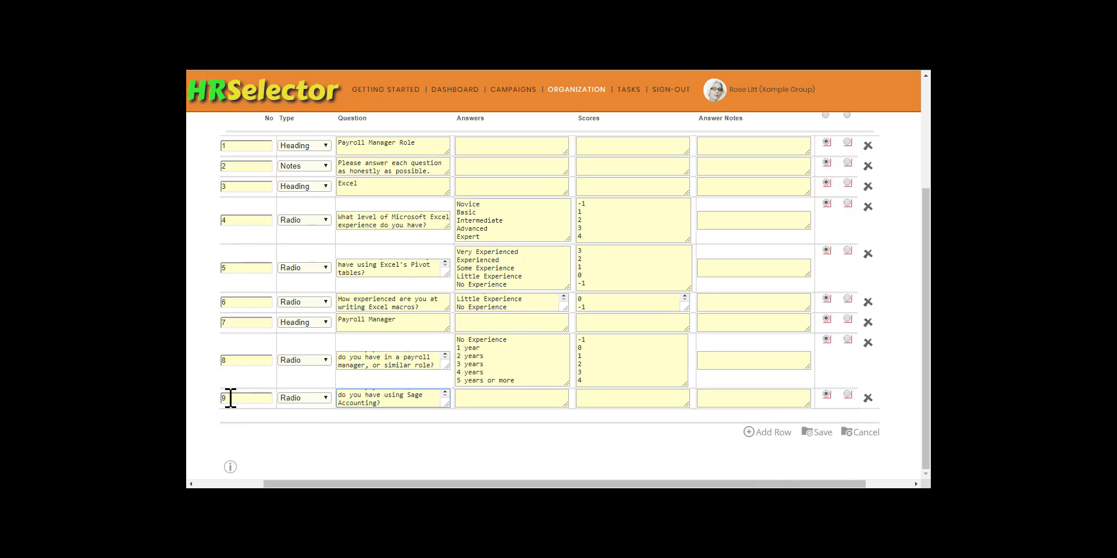
Copy row 8's answers and scores into row 9's answer and score boxes.
{"action": "left_click_drag", "start_coordinate": [457, 339], "coordinate": [524, 390]}
{"action": "key", "text": "ctrl+c"}
{"action": "left_click", "coordinate": [498, 394]}
{"action": "key", "text": "ctrl+v"}
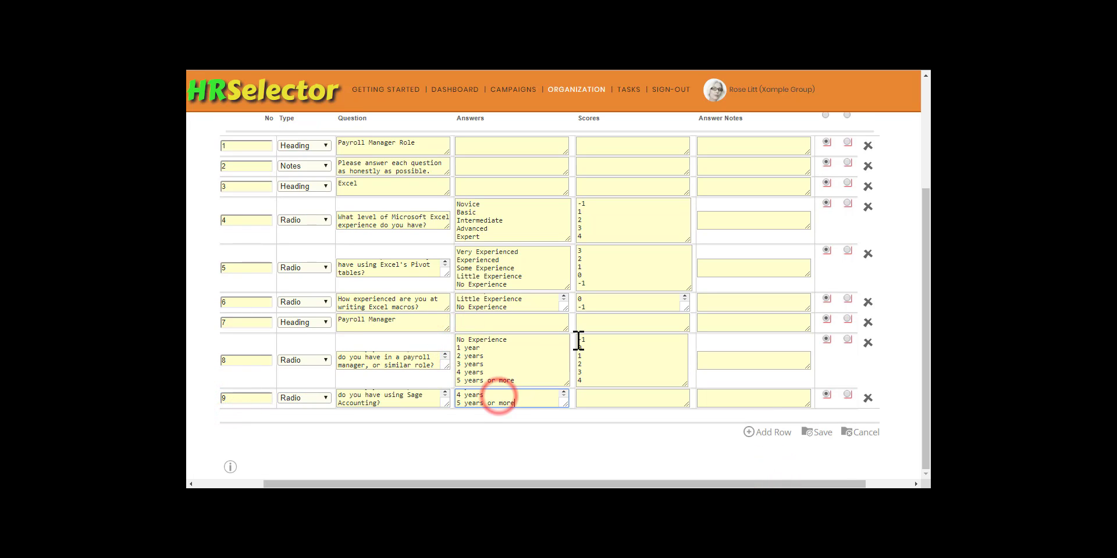
{"action": "left_click_drag", "start_coordinate": [578, 339], "coordinate": [595, 386]}
{"action": "key", "text": "ctrl+c"}
{"action": "left_click", "coordinate": [586, 395]}
{"action": "key", "text": "ctrl+v"}
Add row 10 as Radio with the question "How many years' experience do you have using IRIS Payroll Professional?".
{"action": "left_click", "coordinate": [768, 433]}
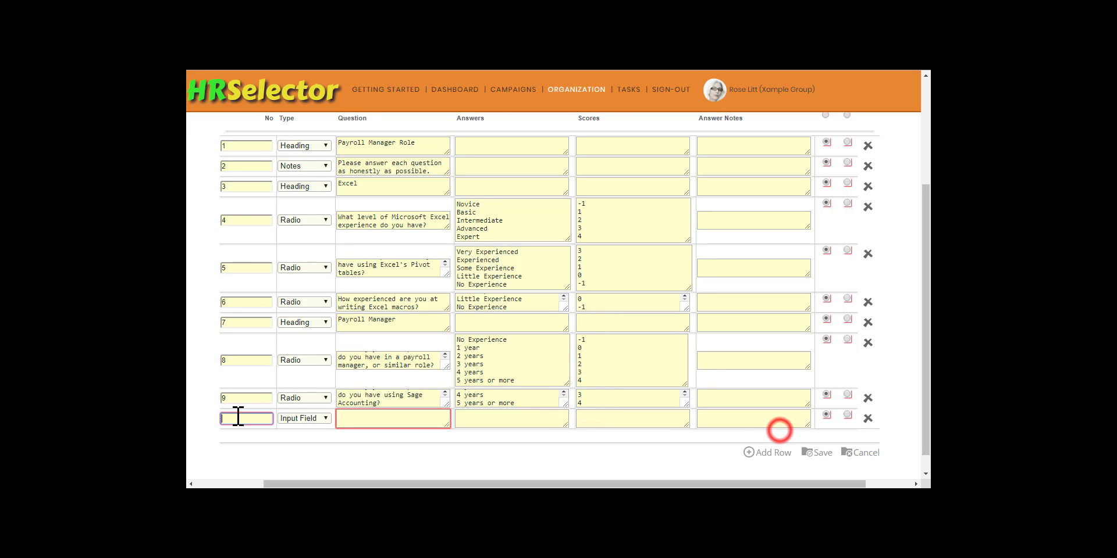
{"action": "left_click", "coordinate": [238, 418]}
{"action": "type", "text": "10"}
{"action": "key", "text": "Tab"}
{"action": "key", "text": "r"}
{"action": "key", "text": "Tab"}
{"action": "type", "text": "How many years' experience do you have using IRIS Payroll Professional?"}
Copy row 8's answers and scores into row 10's answer and score boxes.
{"action": "left_click_drag", "start_coordinate": [457, 339], "coordinate": [523, 386]}
{"action": "key", "text": "ctrl+c"}
{"action": "left_click", "coordinate": [468, 418]}
{"action": "key", "text": "ctrl+v"}
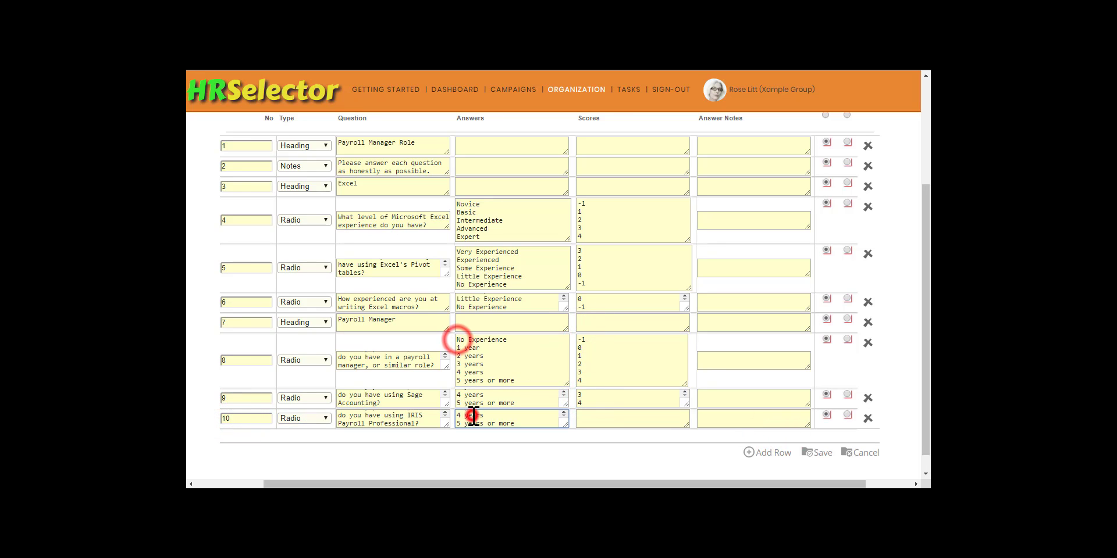
{"action": "left_click_drag", "start_coordinate": [578, 340], "coordinate": [591, 384]}
{"action": "left_click", "coordinate": [581, 417]}
{"action": "key", "text": "ctrl+v"}
Add row 11 as Radio, "How many years' experience do you have working with UK employment tax codes and HMRC procedures?".
{"action": "left_click", "coordinate": [758, 451]}
{"action": "left_click", "coordinate": [256, 436]}
{"action": "type", "text": "11"}
{"action": "key", "text": "Tab"}
{"action": "key", "text": "r"}
{"action": "key", "text": "Tab"}
{"action": "type", "text": "How many years' experience do you have working with UK employment tax codes and HMRC procedures?"}
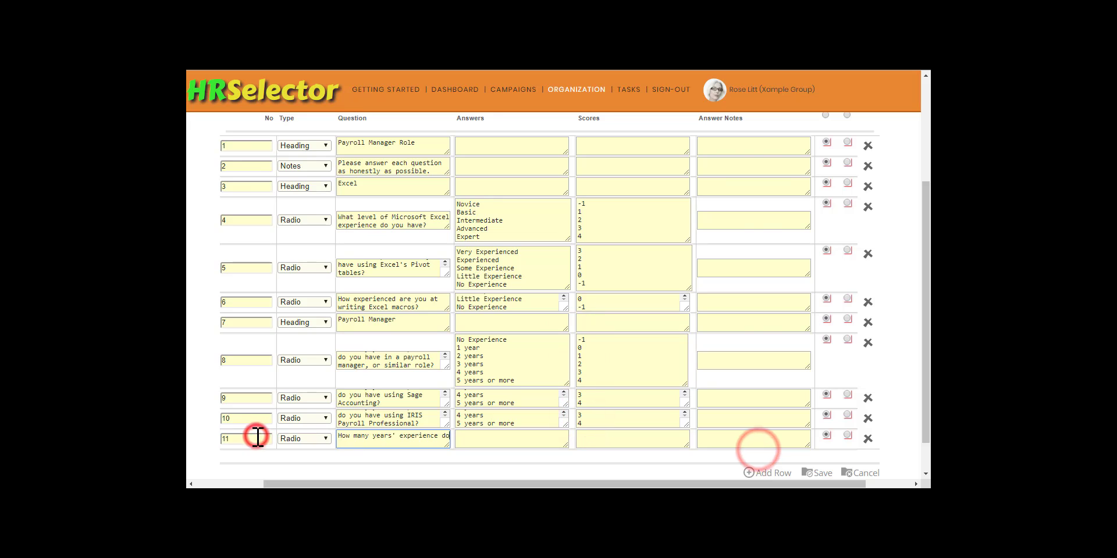
Copy row 8's answers and scores into row 11's answer and score boxes.
{"action": "left_click_drag", "start_coordinate": [457, 339], "coordinate": [505, 401]}
{"action": "key", "text": "ctrl+c"}
{"action": "left_click", "coordinate": [462, 437]}
{"action": "key", "text": "ctrl+v"}
{"action": "left_click_drag", "start_coordinate": [578, 340], "coordinate": [579, 407]}
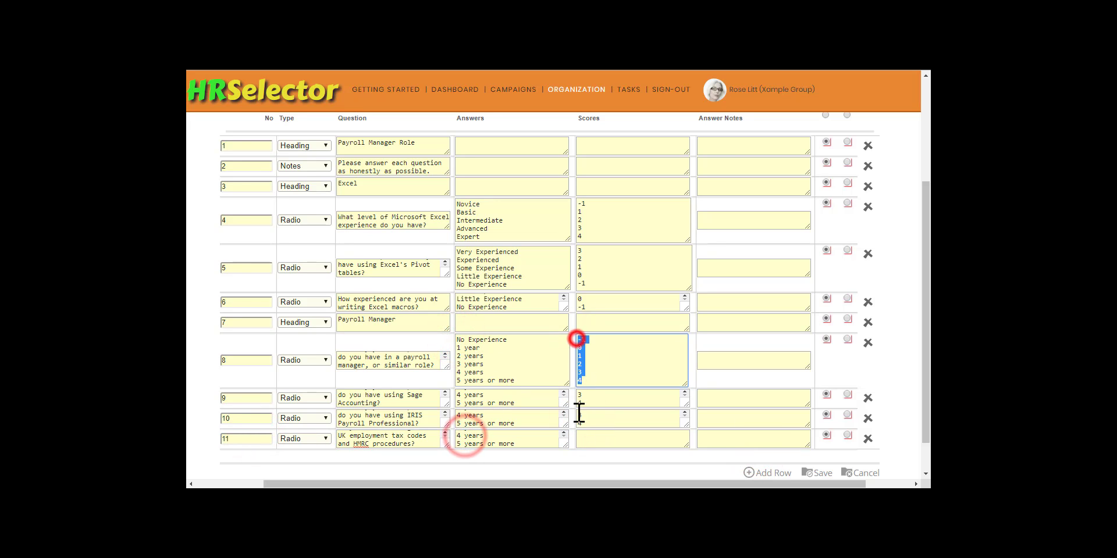
{"action": "key", "text": "ctrl+c"}
{"action": "left_click", "coordinate": [580, 437]}
{"action": "key", "text": "ctrl+v"}
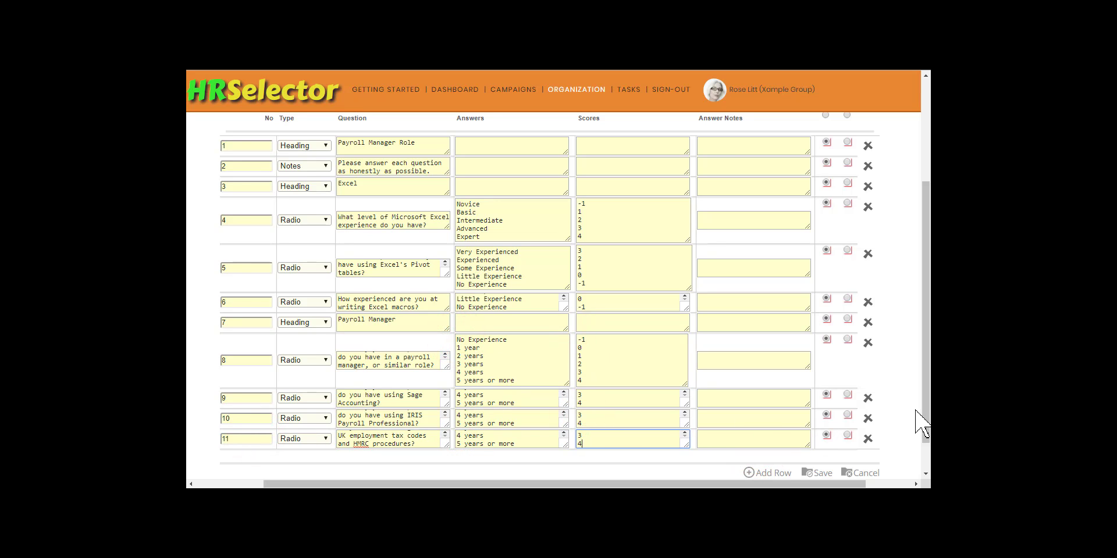
Save the questions of the Payroll Manager Pre-Screen questionnaire and confirm the save.
{"action": "left_click_drag", "start_coordinate": [922, 410], "coordinate": [922, 390]}
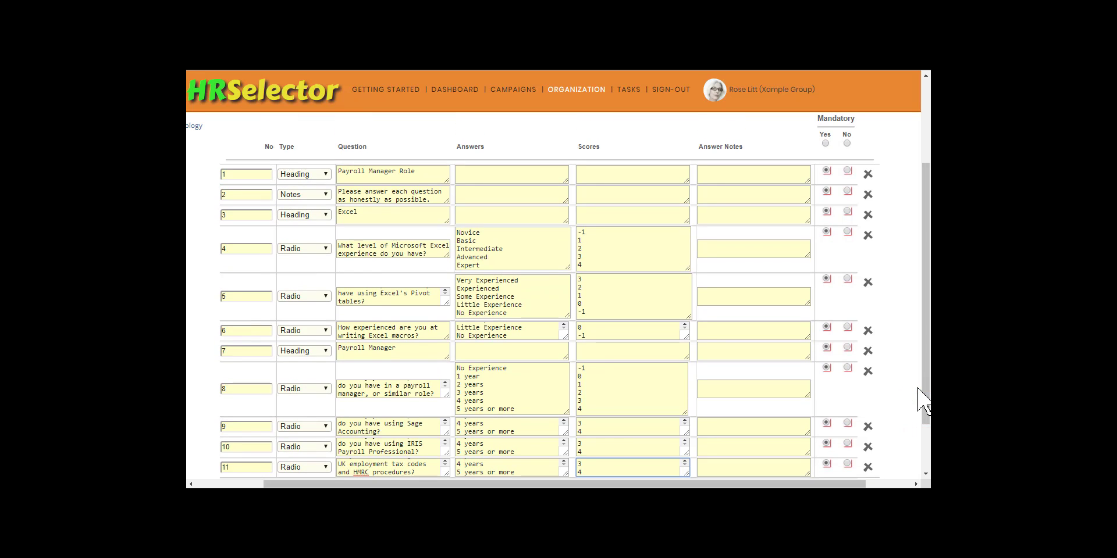
{"action": "scroll", "coordinate": [918, 388], "scroll_direction": "up", "scroll_amount": 3}
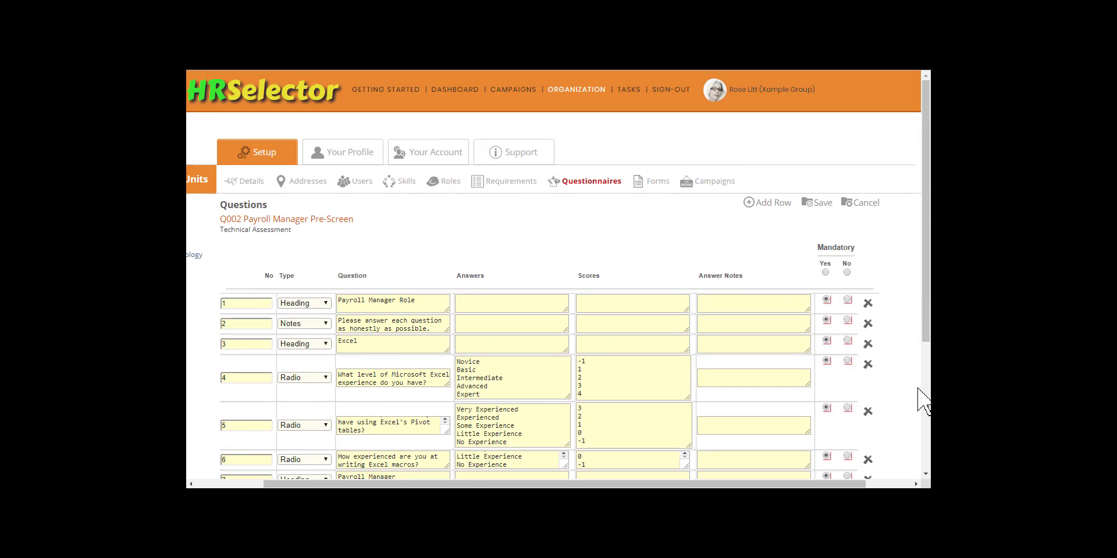
{"action": "left_click", "coordinate": [819, 205]}
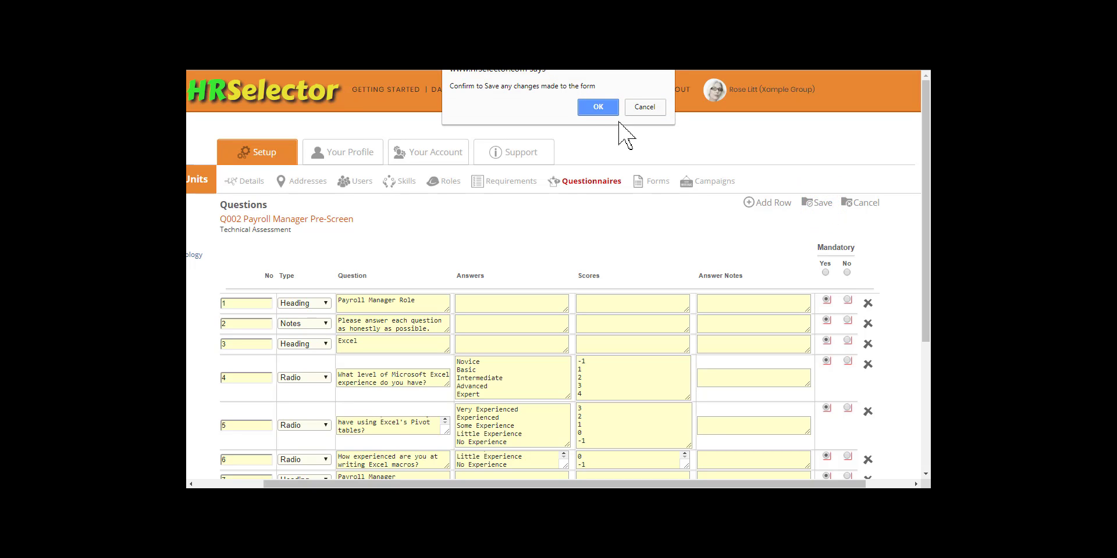
{"action": "left_click", "coordinate": [594, 104]}
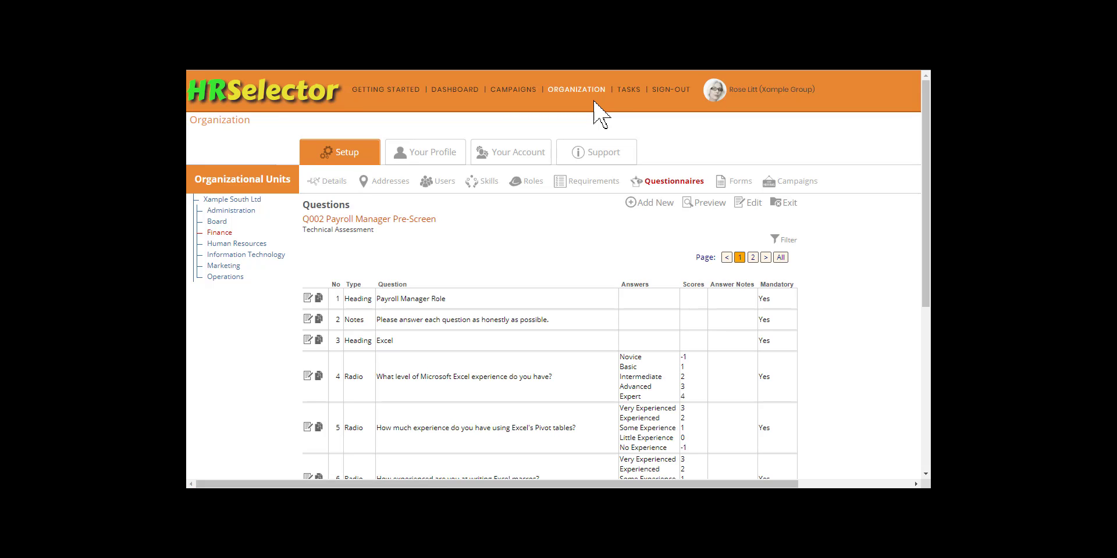
Display all saved questions on one page and check their wording, answers and scores.
{"action": "left_click", "coordinate": [778, 258]}
{"action": "scroll", "coordinate": [703, 260], "scroll_direction": "down", "scroll_amount": 1}
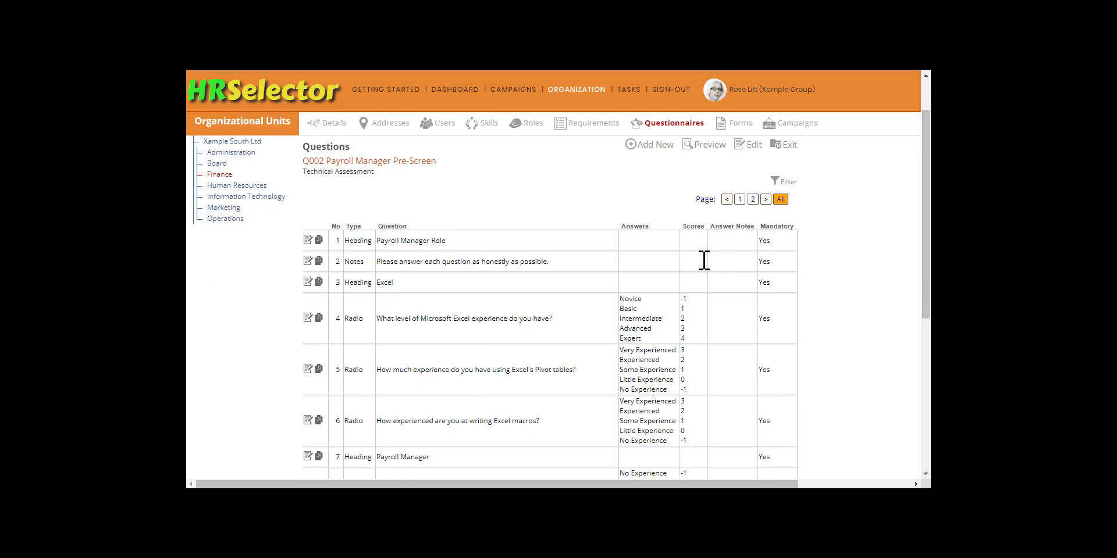
{"action": "scroll", "coordinate": [704, 260], "scroll_direction": "down", "scroll_amount": 4}
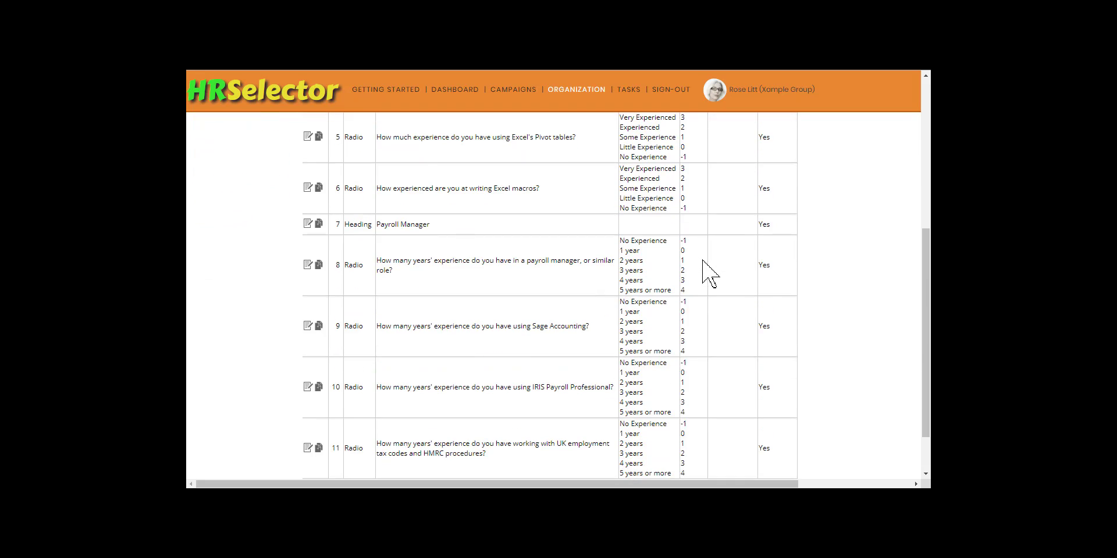
{"action": "scroll", "coordinate": [703, 261], "scroll_direction": "down", "scroll_amount": 1}
{"action": "scroll", "coordinate": [703, 260], "scroll_direction": "up", "scroll_amount": 6}
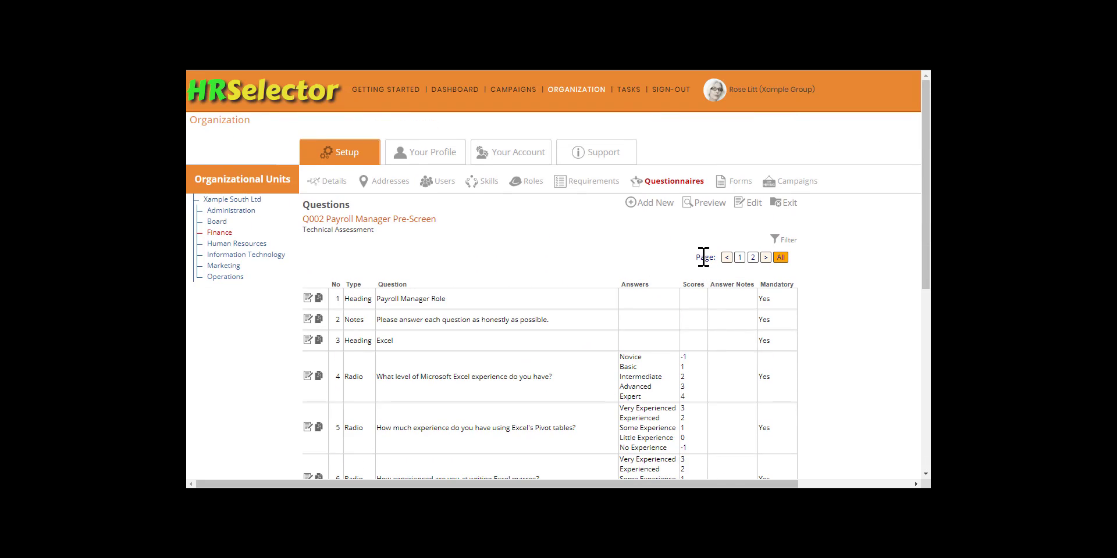
Exit the question list and set the Payroll Manager Pre-Screen questionnaire to active.
{"action": "left_click", "coordinate": [791, 205]}
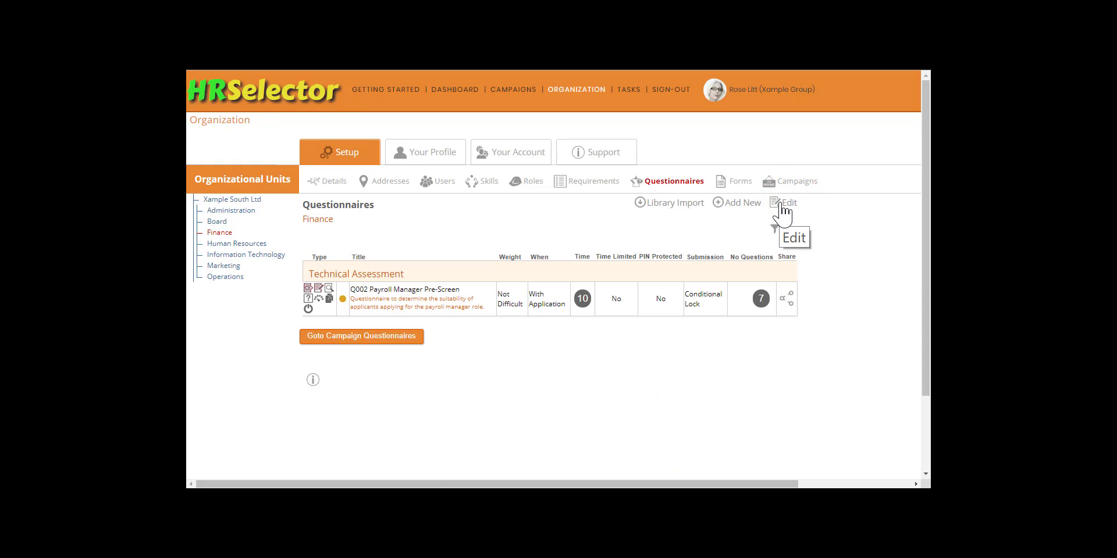
{"action": "left_click", "coordinate": [308, 309]}
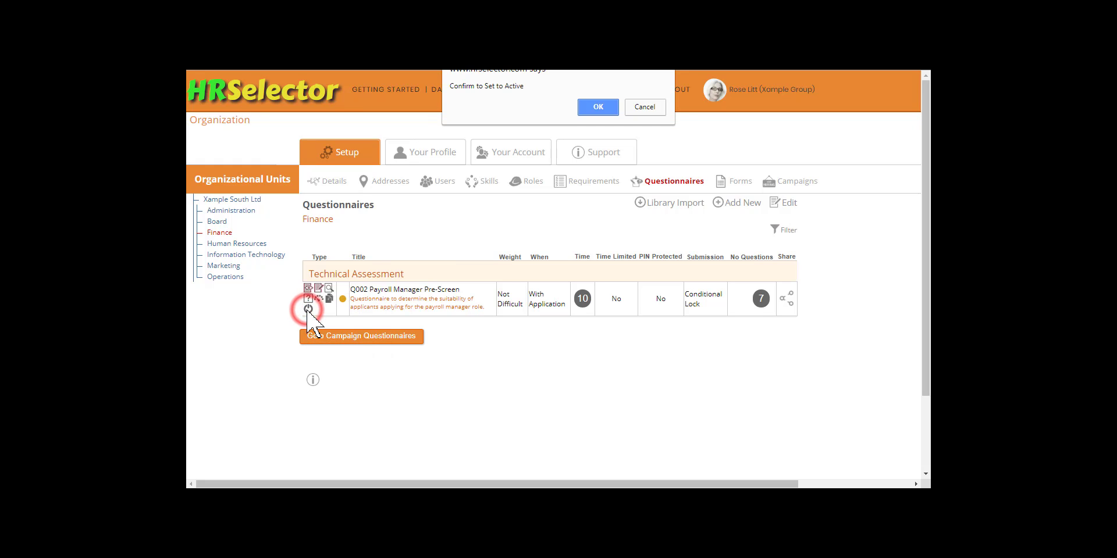
{"action": "left_click", "coordinate": [599, 107]}
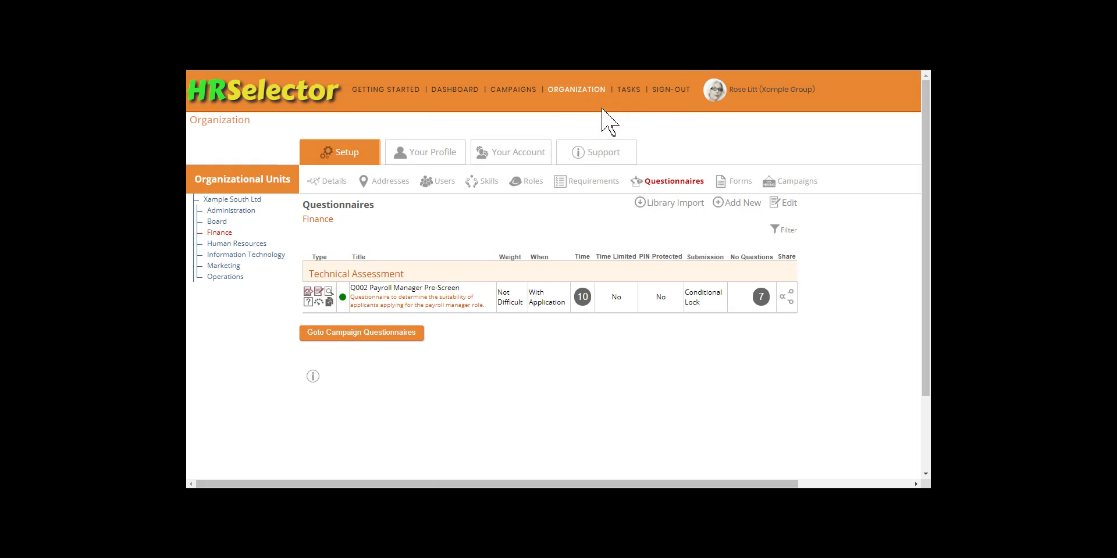
View the questionnaires of Xample South Ltd and return to those of the Finance unit.
{"action": "left_click", "coordinate": [227, 199]}
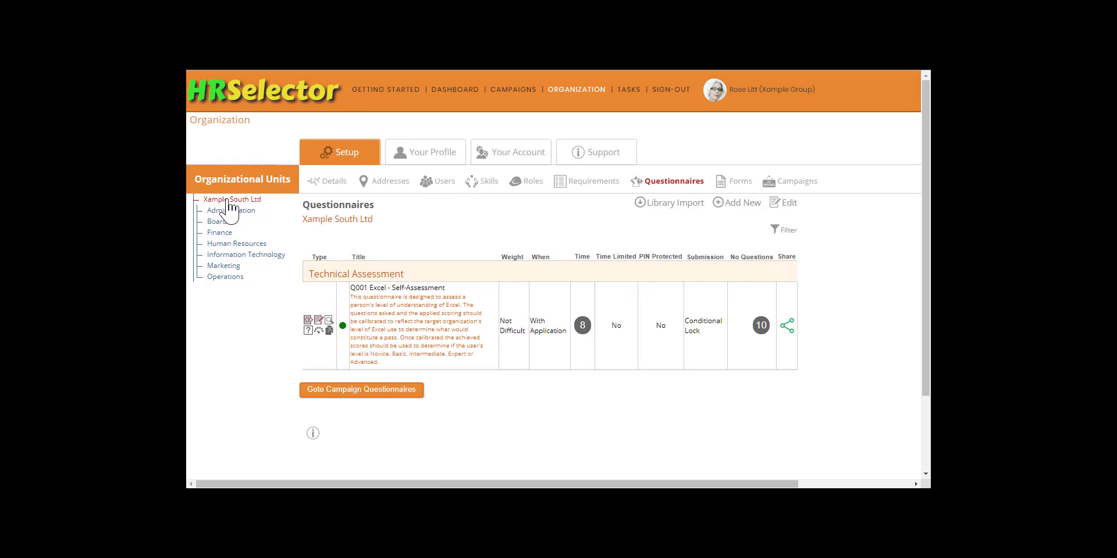
{"action": "left_click", "coordinate": [224, 231]}
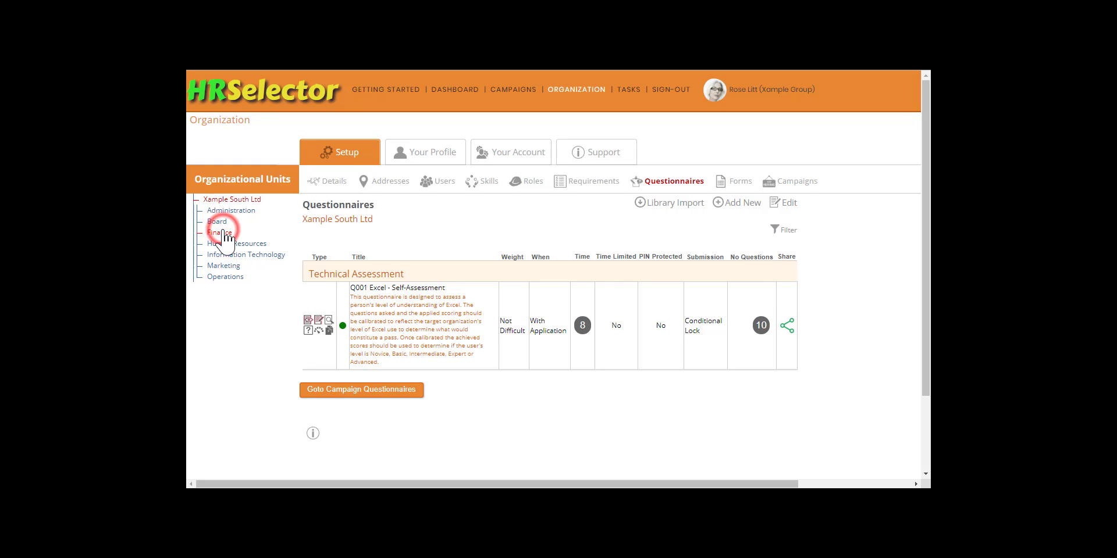